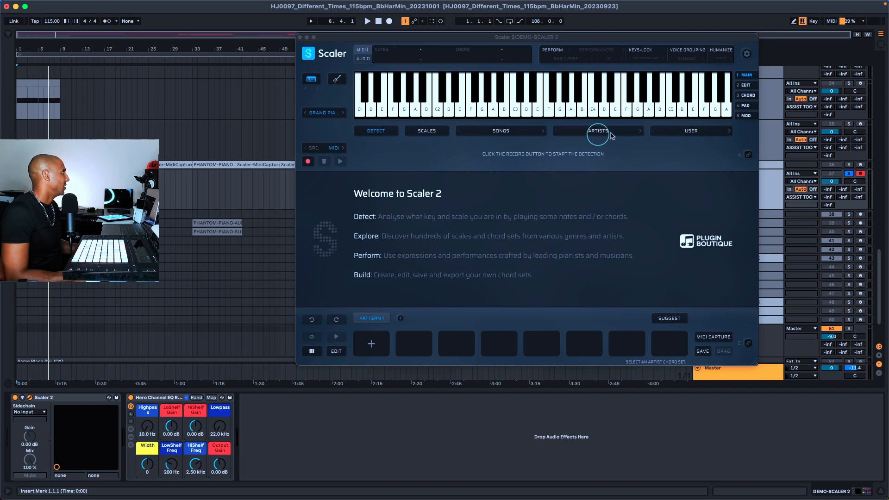
Step: Load the ABC du Beatmaking 1 artist chord set into section A
click(638, 132)
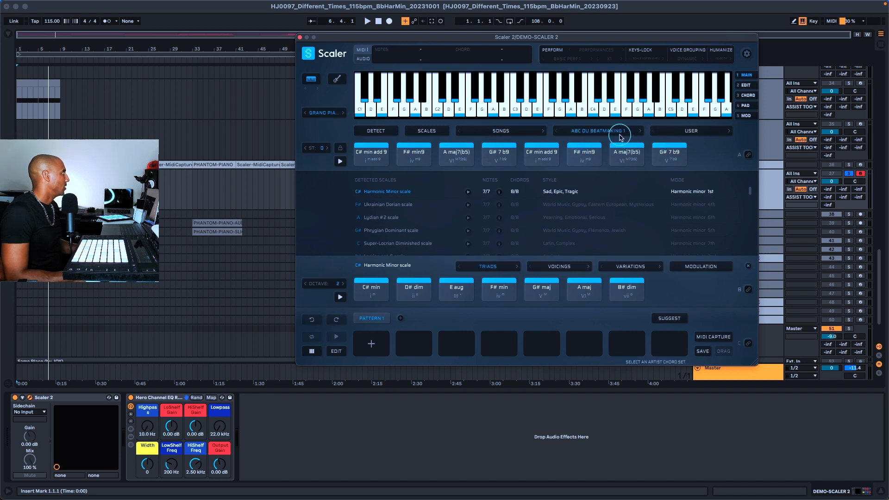
click(620, 132)
click(621, 133)
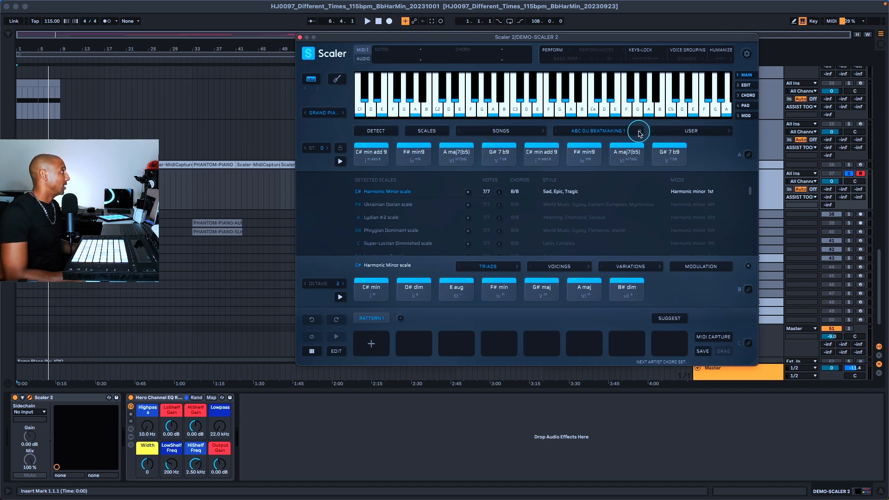
Step: Auto-play the section A chords and audition the ABC du Beatmaking 2, 3 and 4 chord sets
right_click(340, 161)
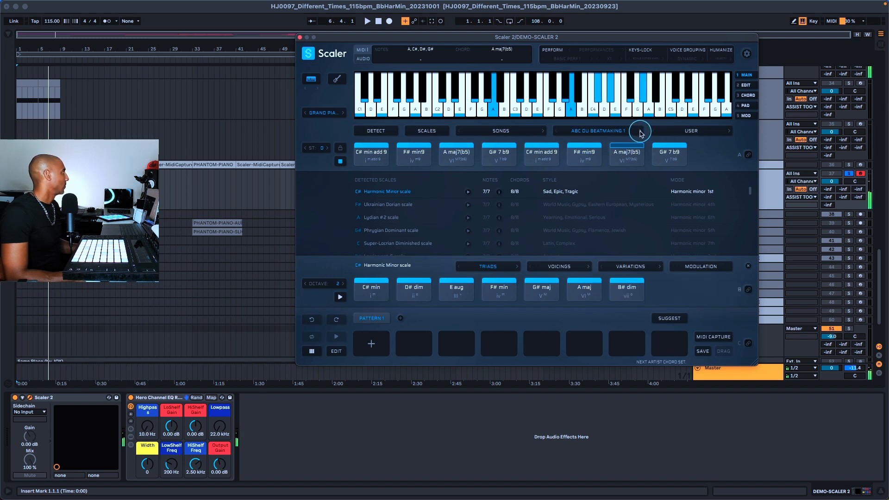
click(640, 132)
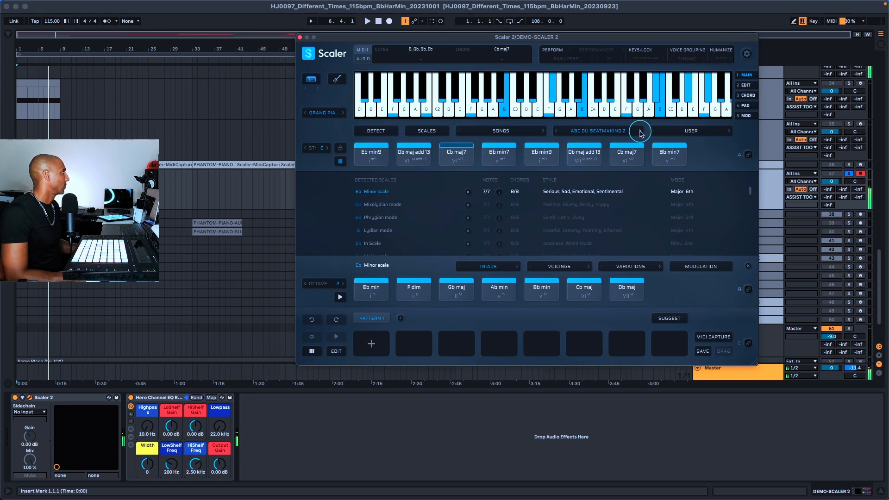
click(640, 132)
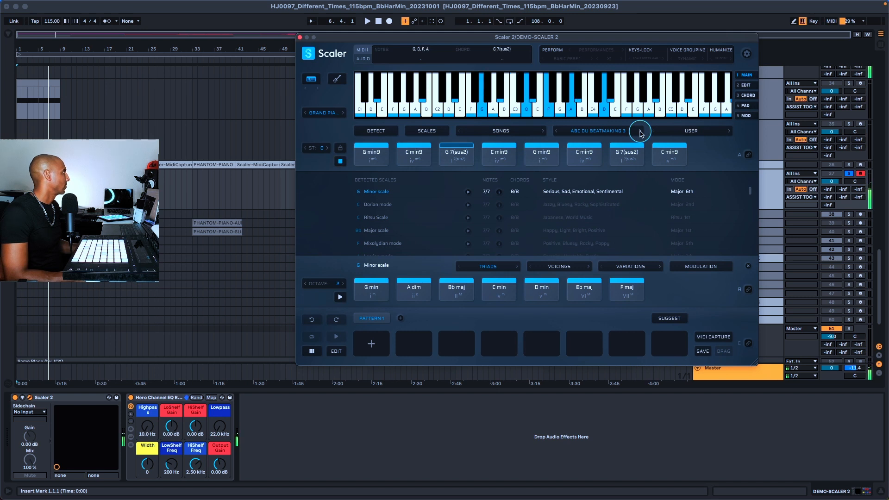
click(641, 133)
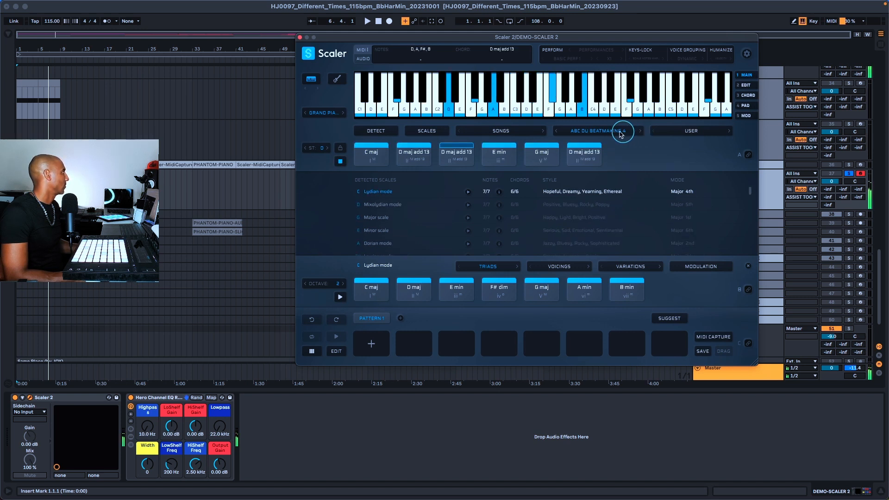
Step: Load the Fame 1 chord set by Bro Beatz, listen to its chords and stop the playback
click(621, 133)
mouse_move(594, 190)
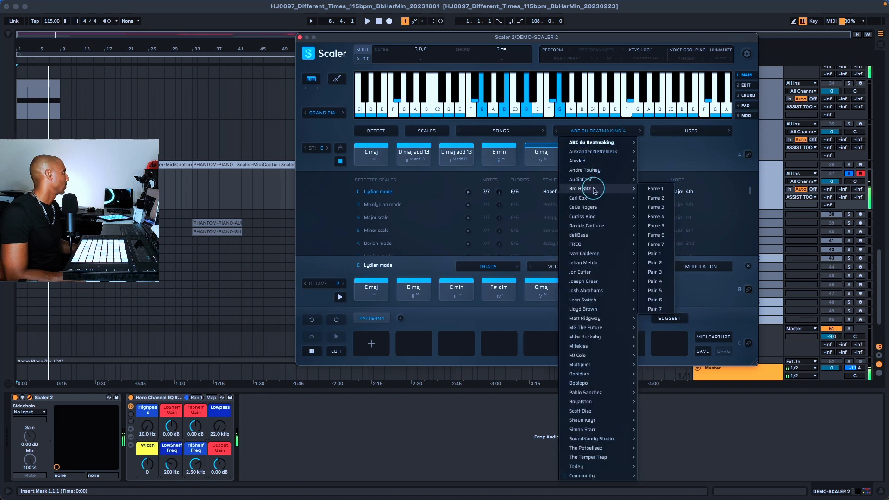
click(654, 189)
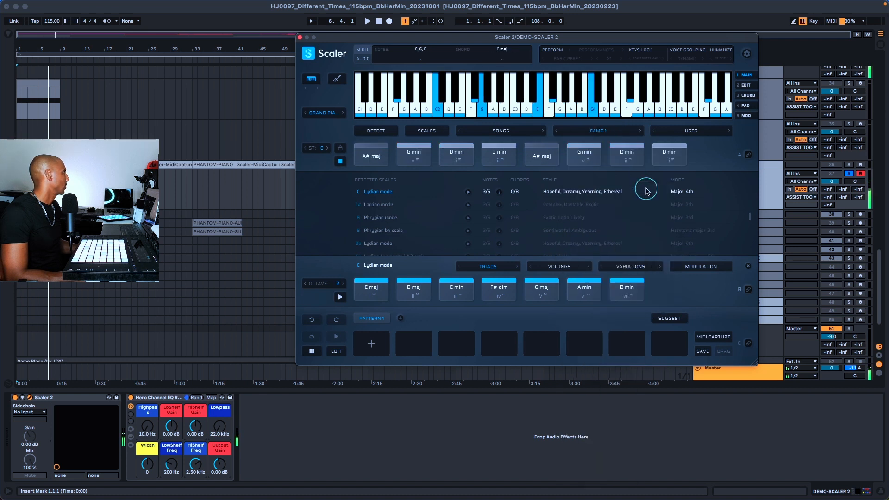
click(450, 163)
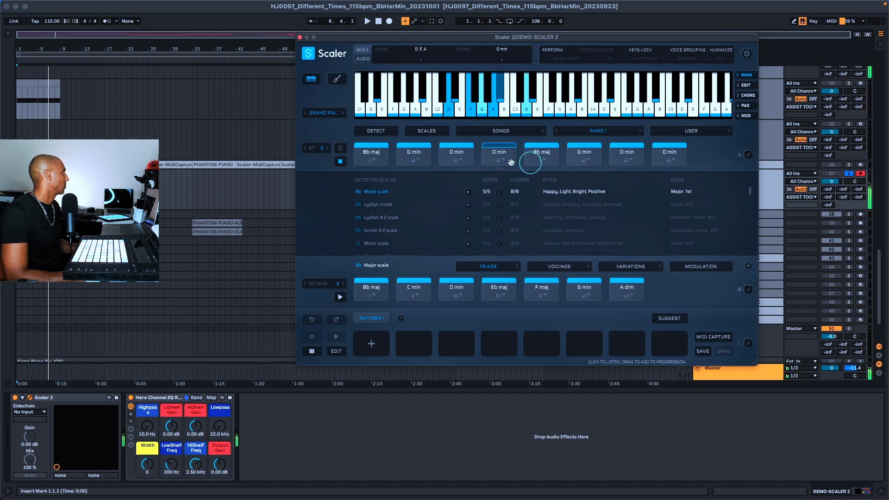
click(532, 159)
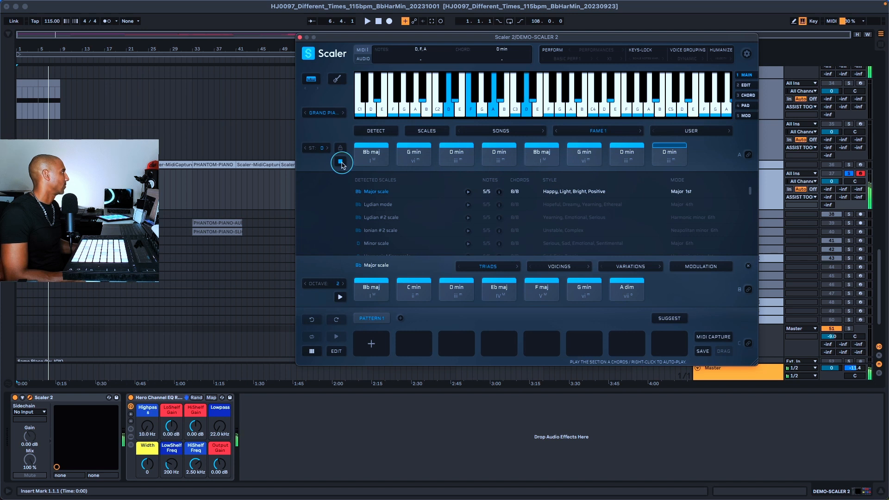
click(340, 162)
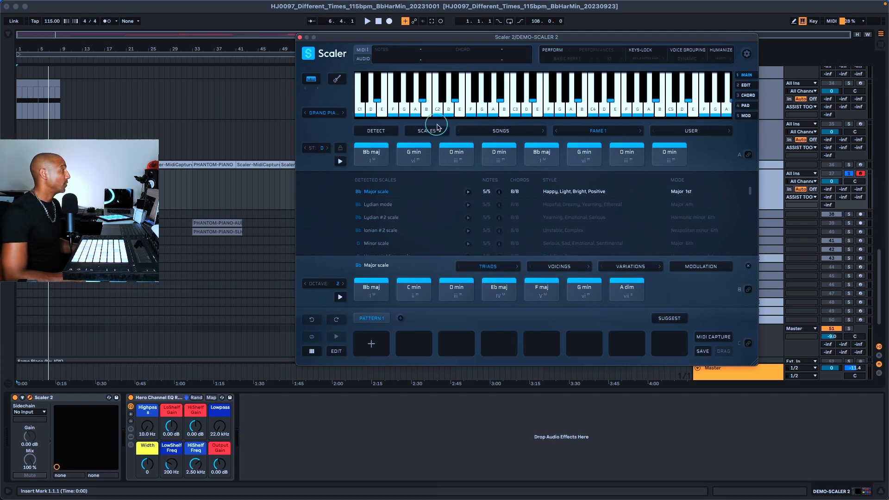
Step: Set Humanize to Both and enable Perform with the Basic Perf 1 pattern
click(722, 59)
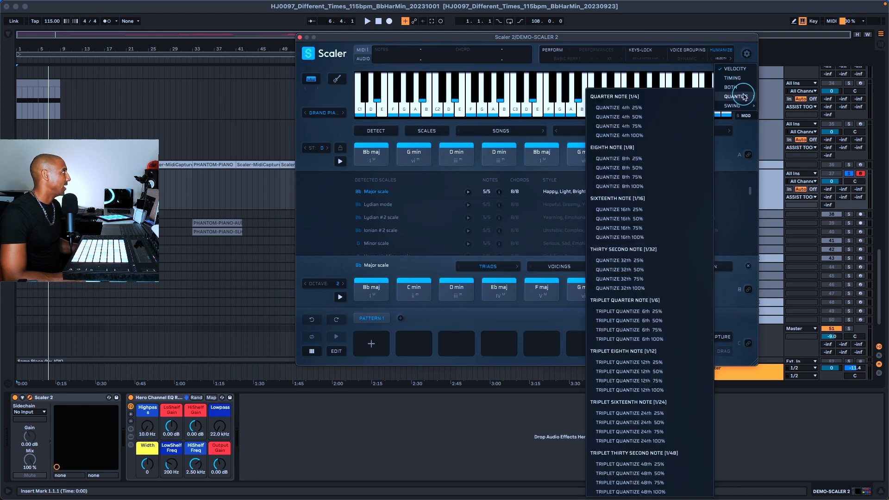
click(731, 87)
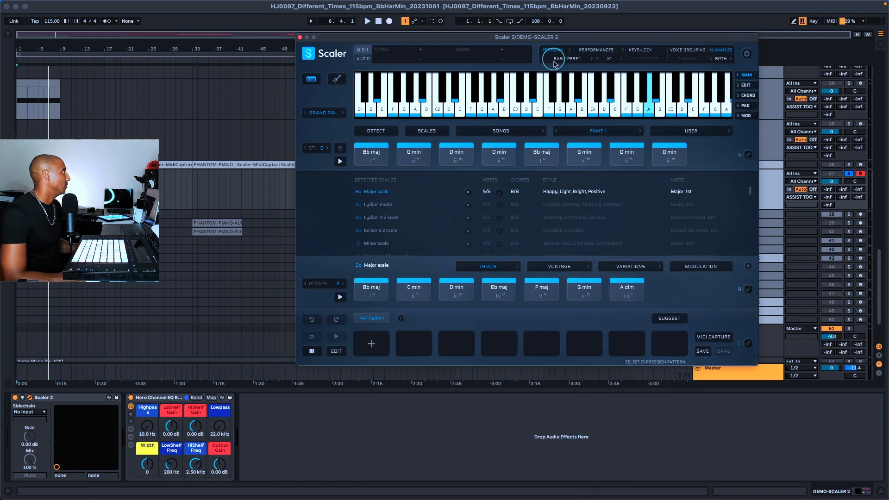
click(573, 60)
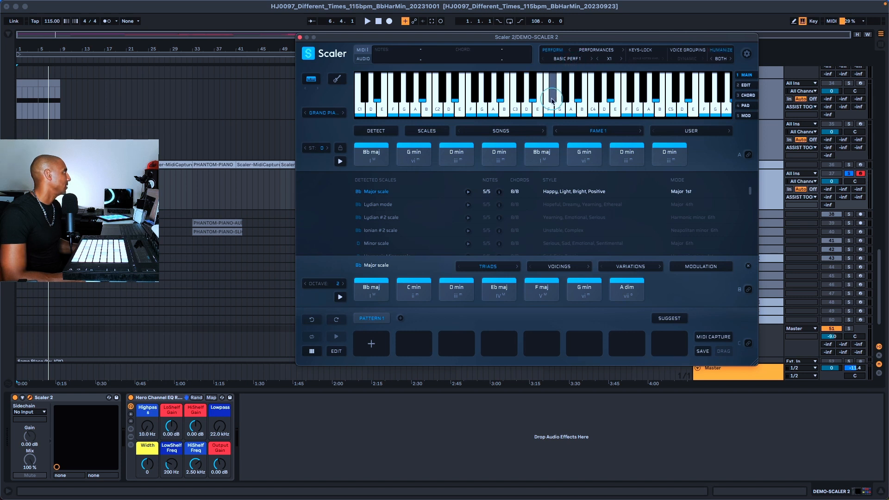
click(574, 62)
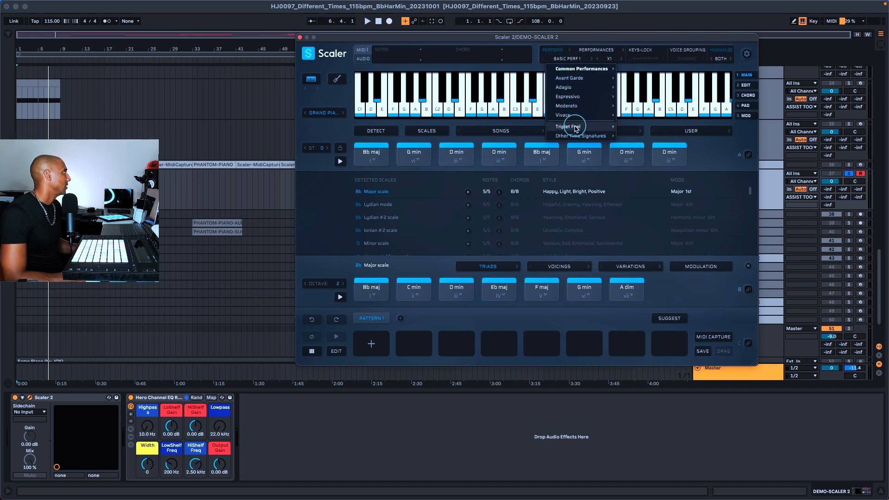
click(323, 175)
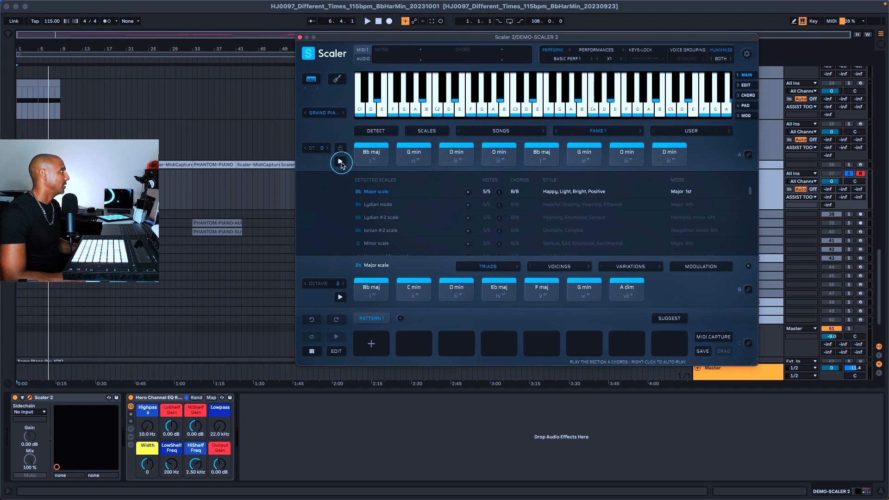
Step: Auto-play the section A chords with the performance applied and advance the artist chord set to Fame 3
right_click(341, 162)
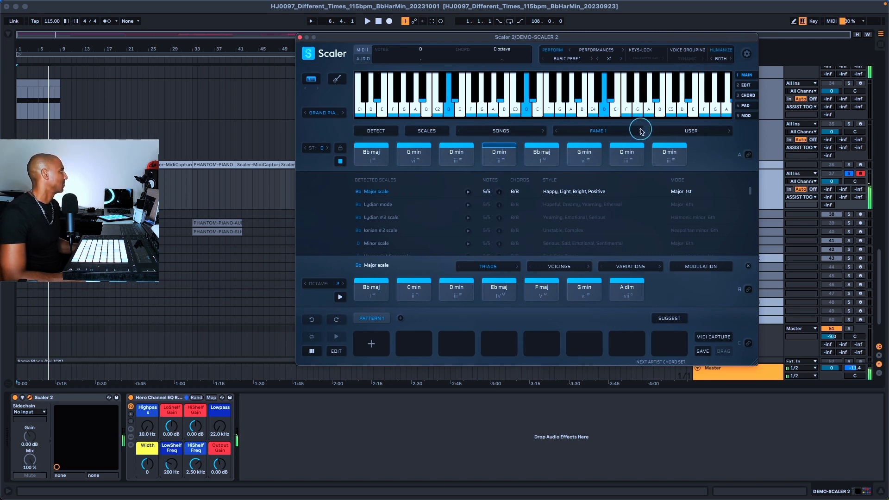
click(640, 131)
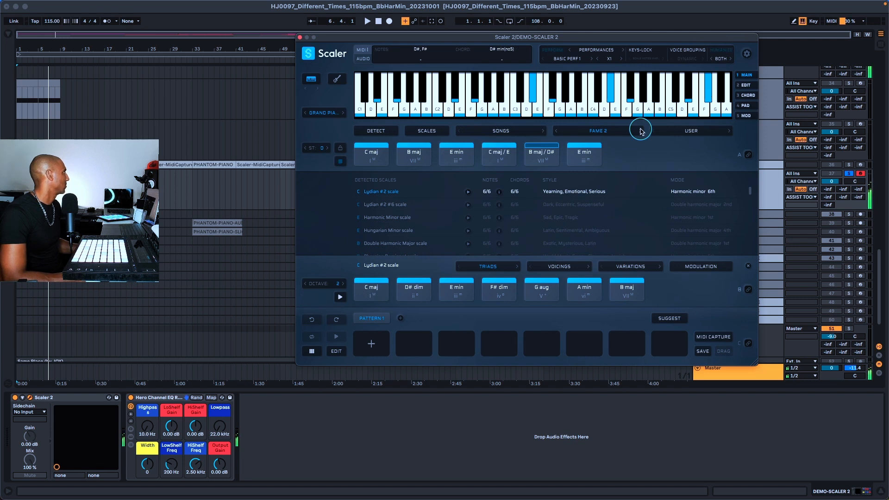
click(640, 131)
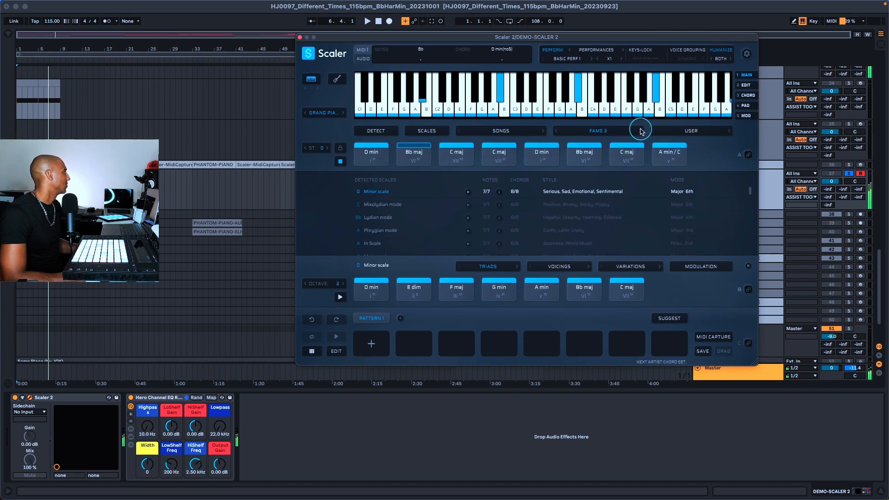
Step: Advance the performance pattern to Basic Perf 4 and the artist chord set to Fame 4, ending with playback stopped
click(594, 58)
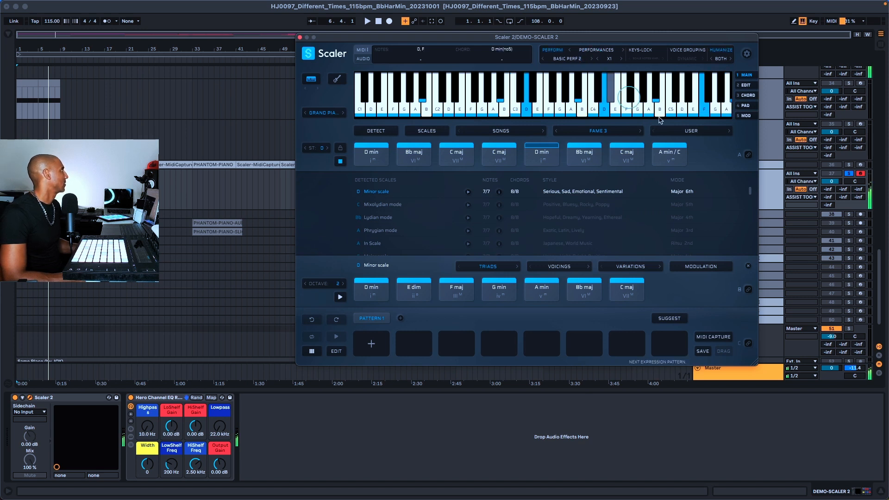
click(592, 58)
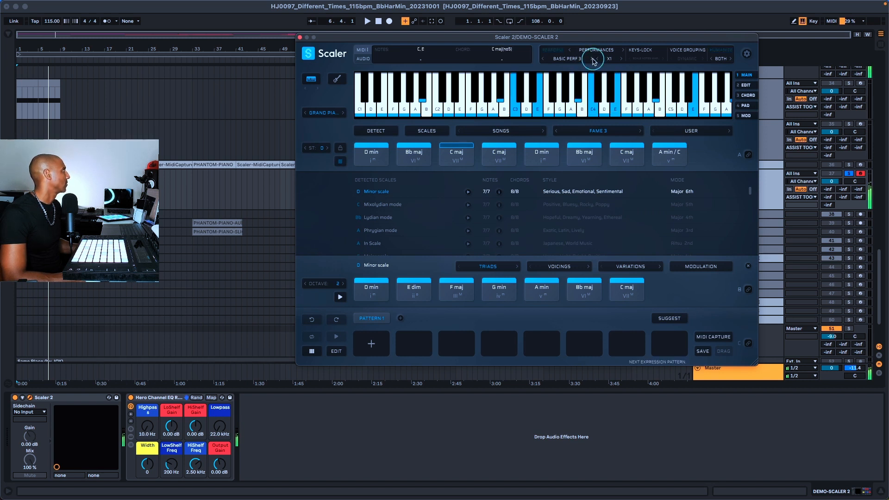
click(593, 60)
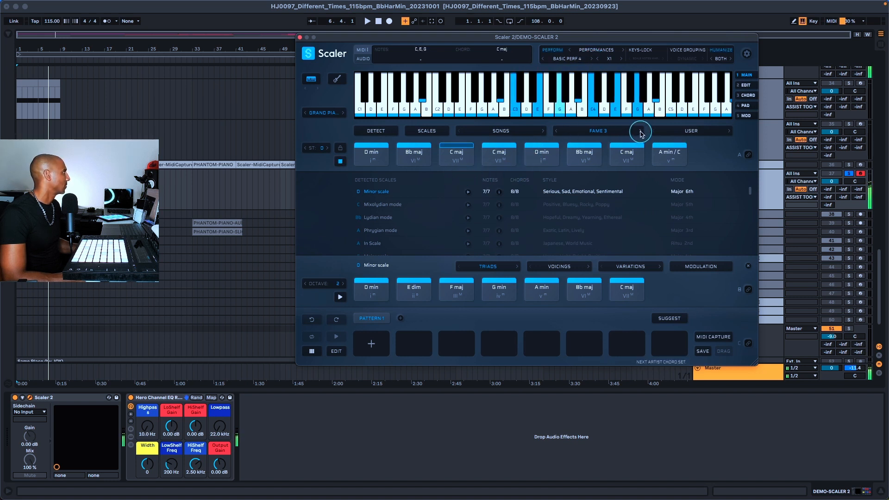
click(640, 132)
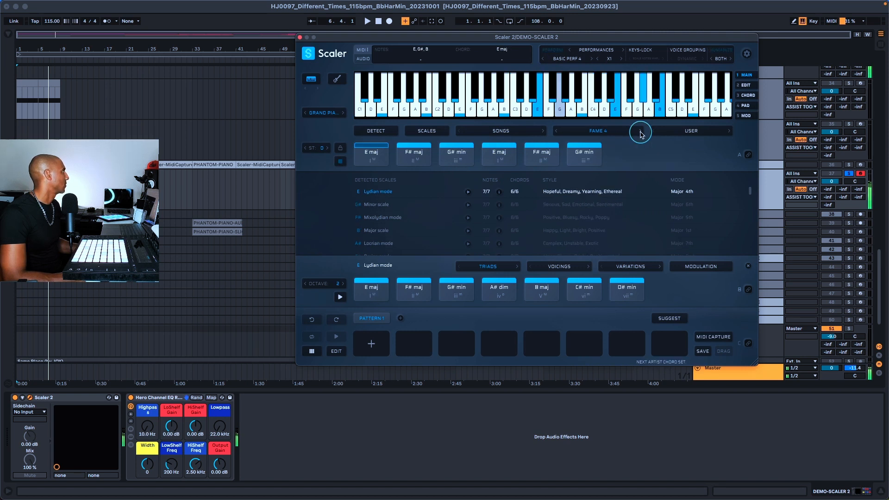
click(340, 163)
click(530, 95)
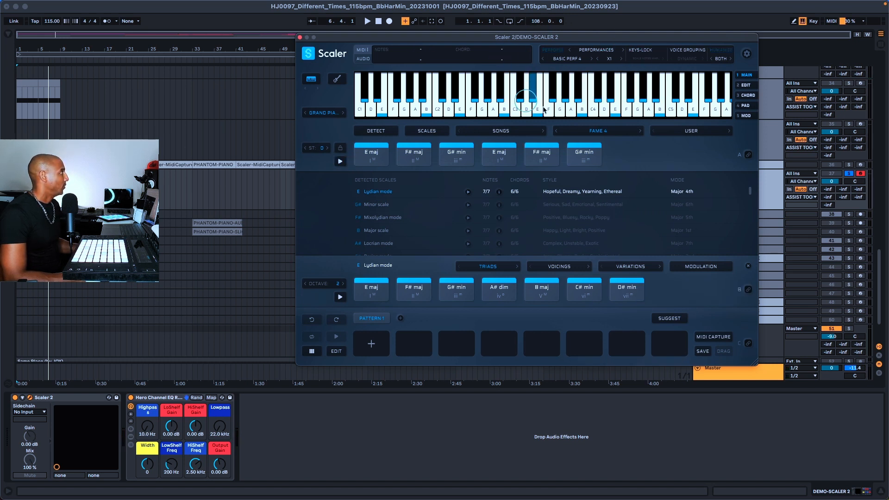
click(697, 81)
click(595, 96)
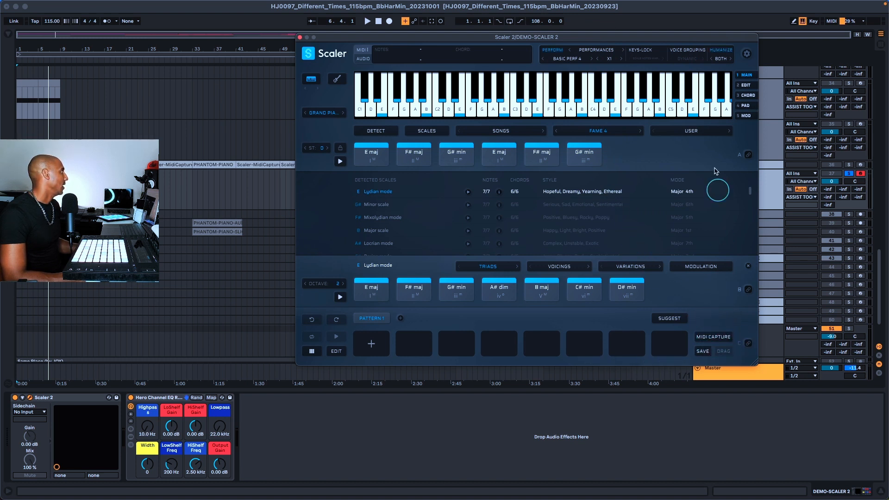
click(654, 96)
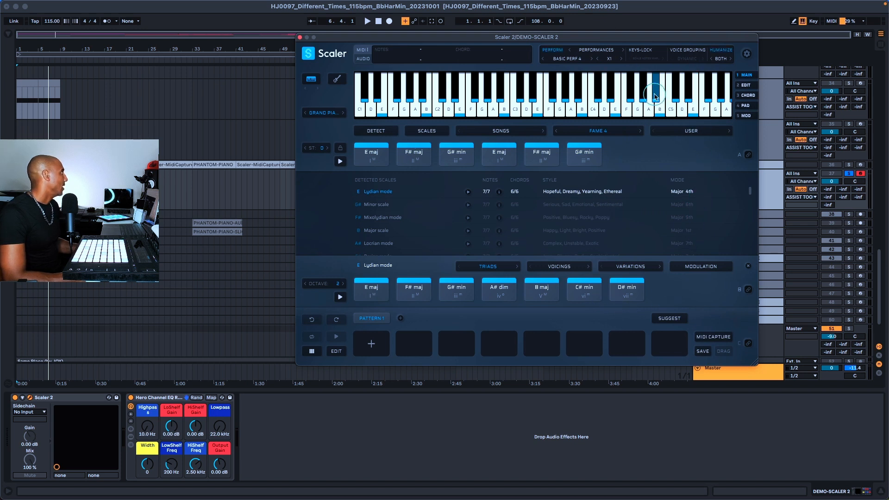
Step: Record a MIDI capture of the auto-played Fame 4 chords, ending with both capture and playback stopped
click(720, 339)
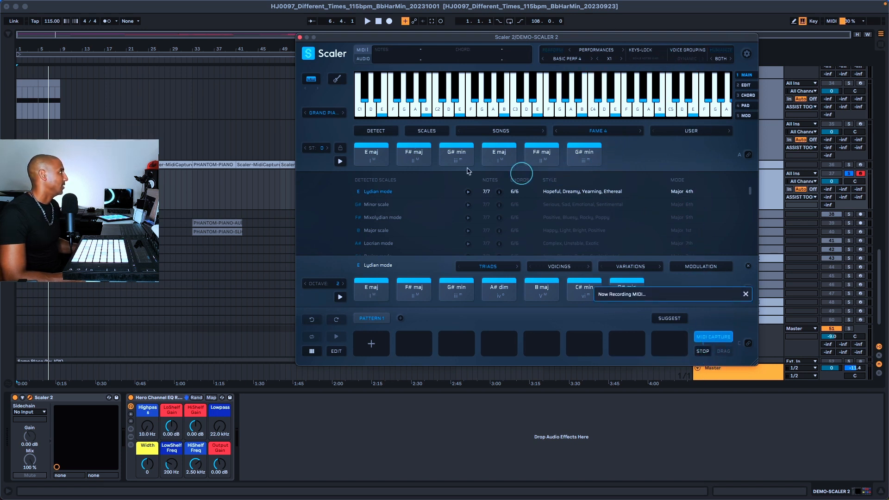
right_click(340, 161)
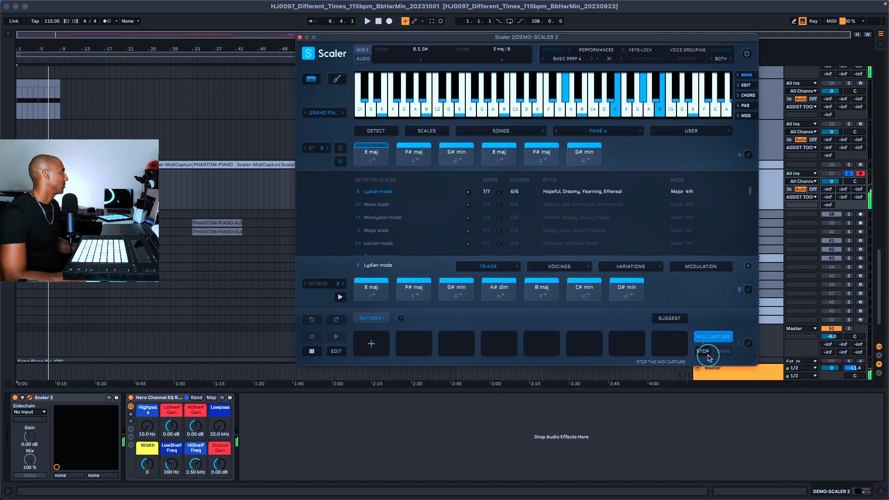
click(705, 353)
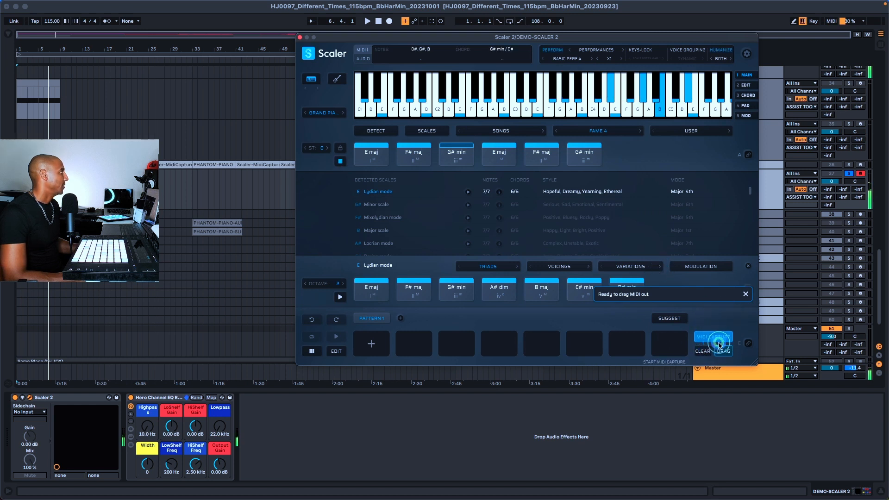
click(340, 160)
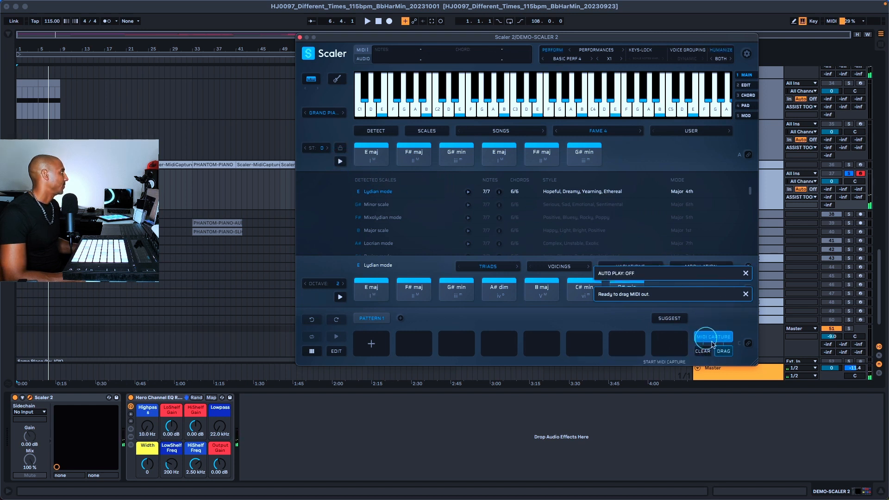
Step: Export the captured MIDI performance from the plugin into the arrangement near bar 18
drag(719, 351, 120, 102)
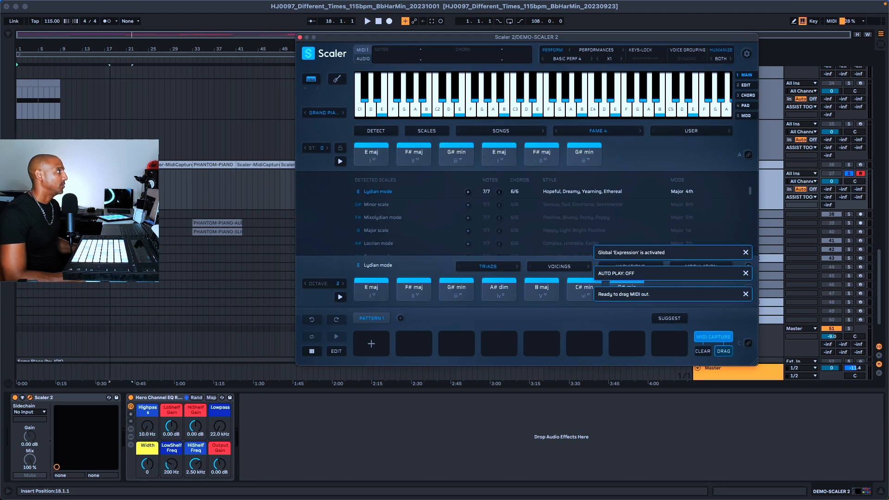
drag(111, 189, 105, 189)
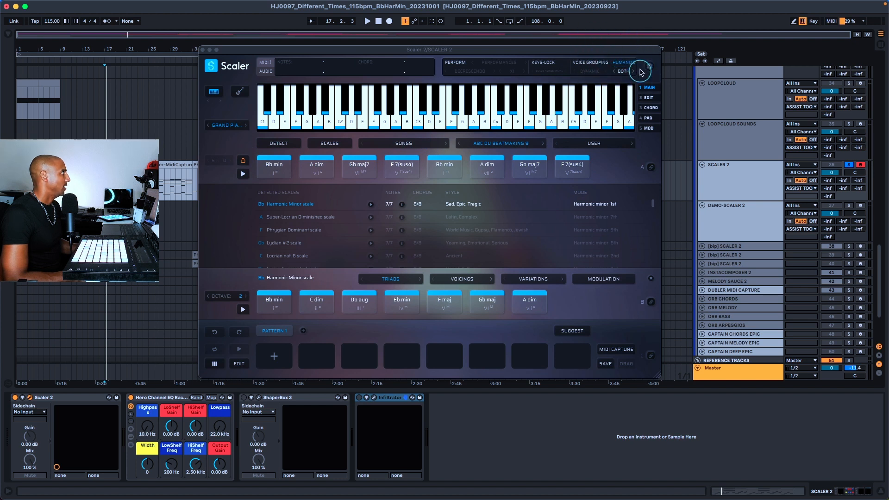
Step: Turn off the Force into Scale lock for the ABC du Beatmaking 9 chords in the SCALER 2 track's plugin
click(242, 162)
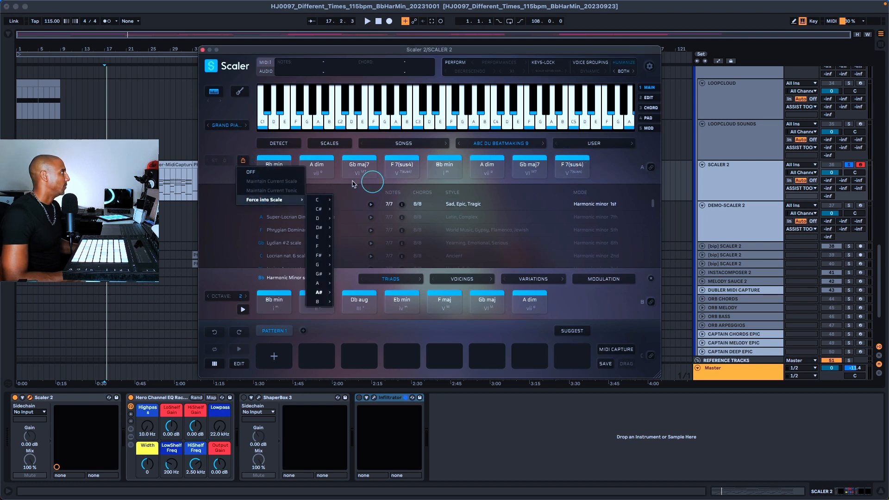
click(250, 173)
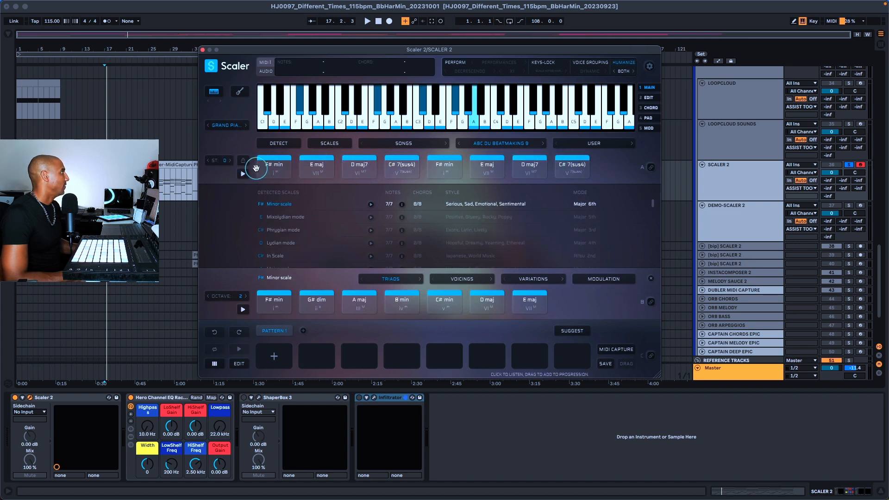
click(282, 169)
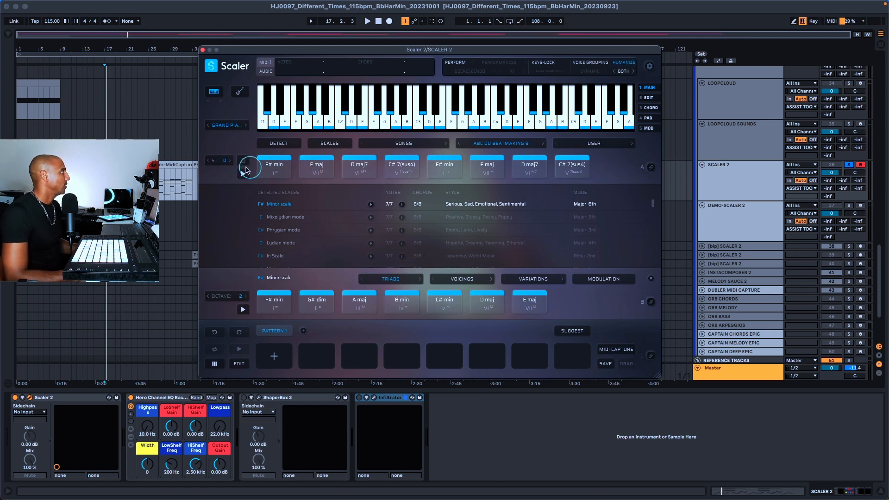
Step: Force the ABC du Beatmaking 9 chord set into the A# Harmonic Minor scale
click(284, 160)
click(243, 162)
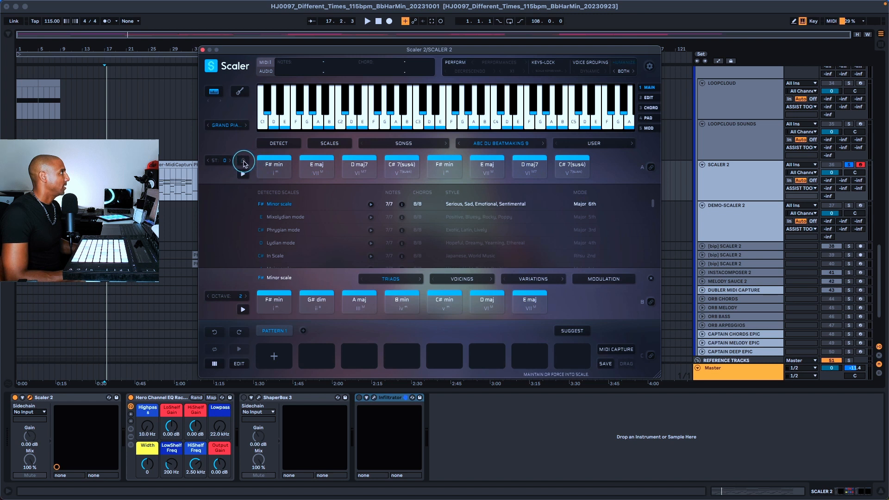
click(243, 162)
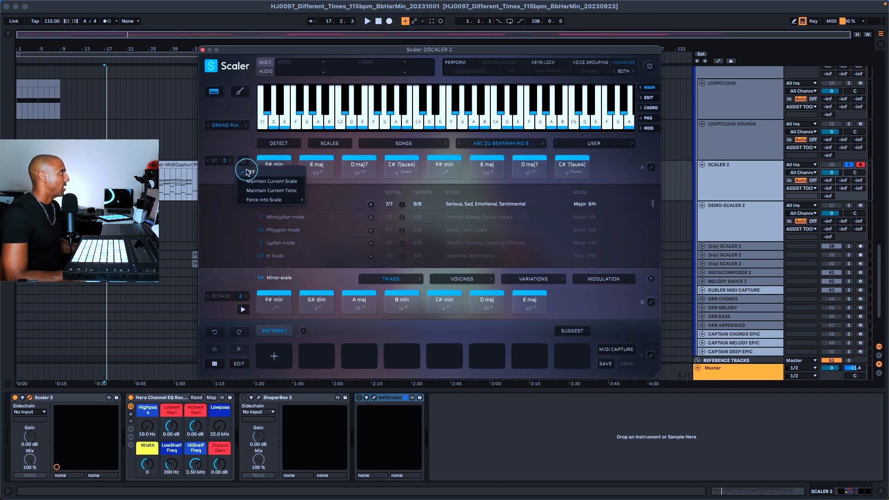
click(254, 202)
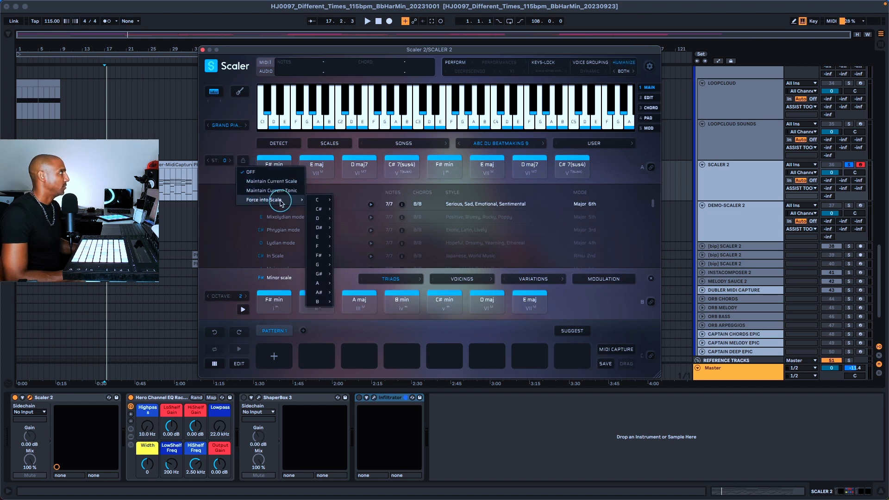
click(319, 276)
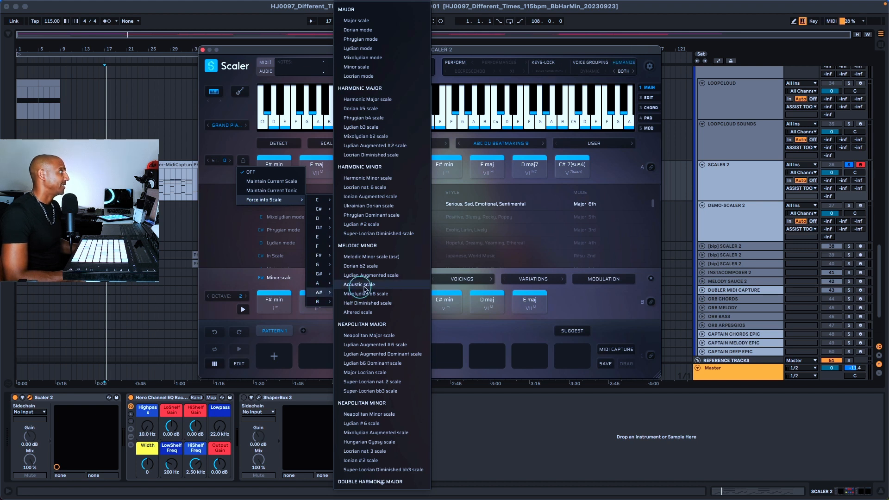
click(385, 180)
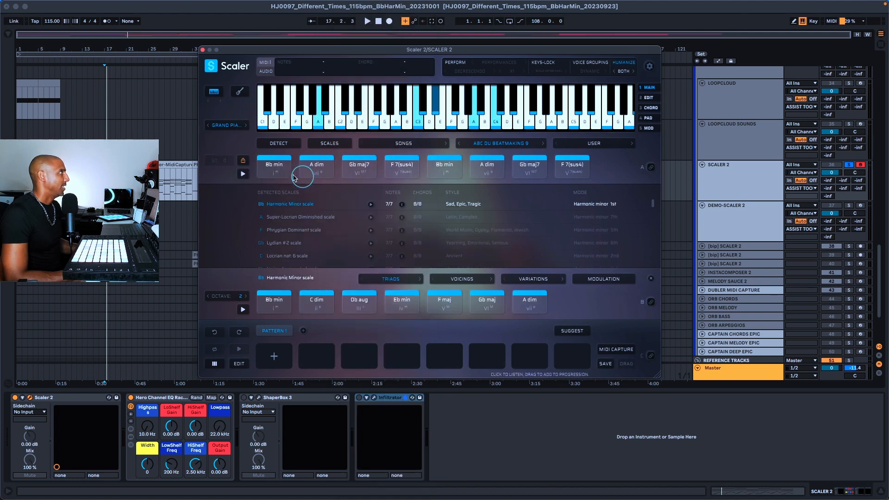
Step: Audition the ABC du Beatmaking 9 chords in their Bb Harmonic Minor version
click(475, 105)
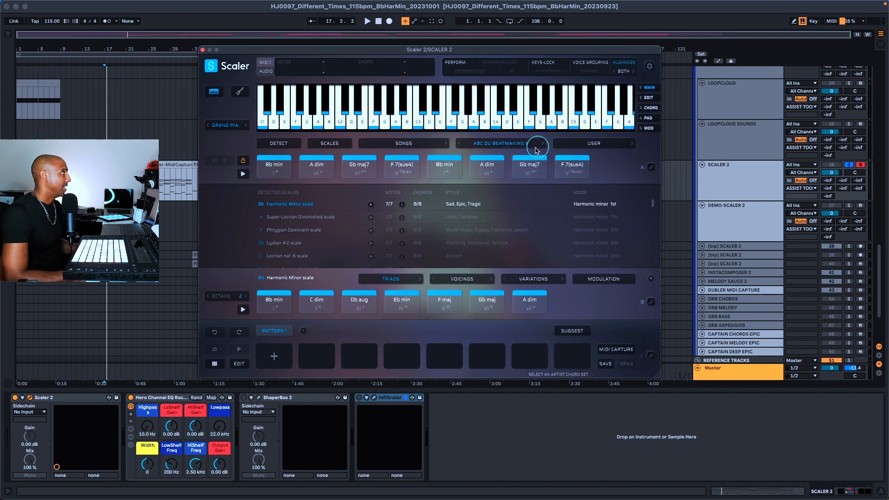
click(272, 166)
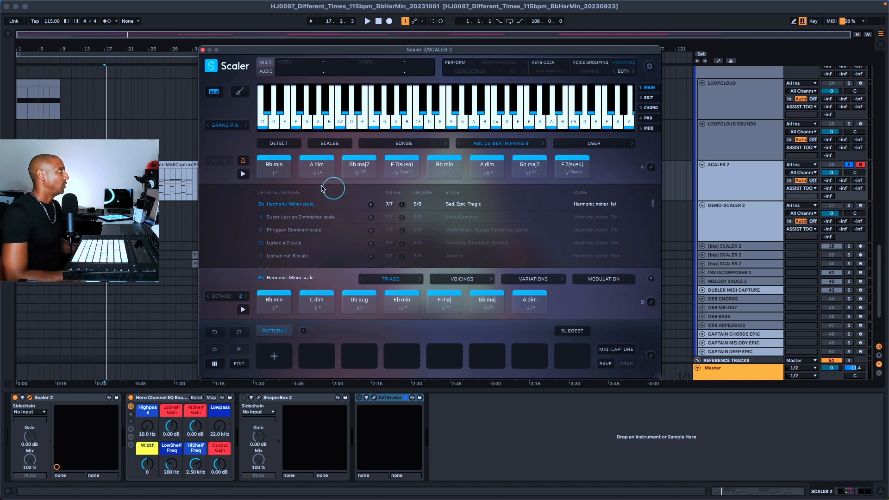
right_click(244, 175)
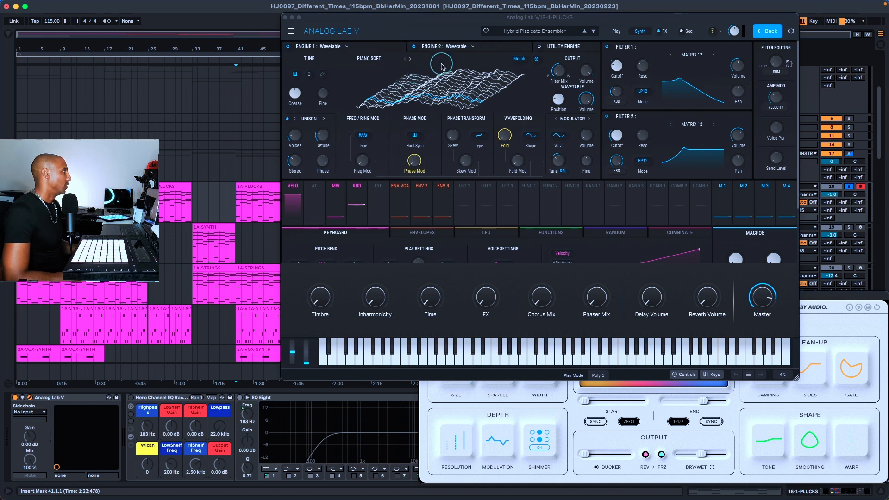
Step: Bring the full Crystalline window into view and play the 18-1-PLUCKS part from bar 41 to compare its sound
drag(815, 300, 794, 270)
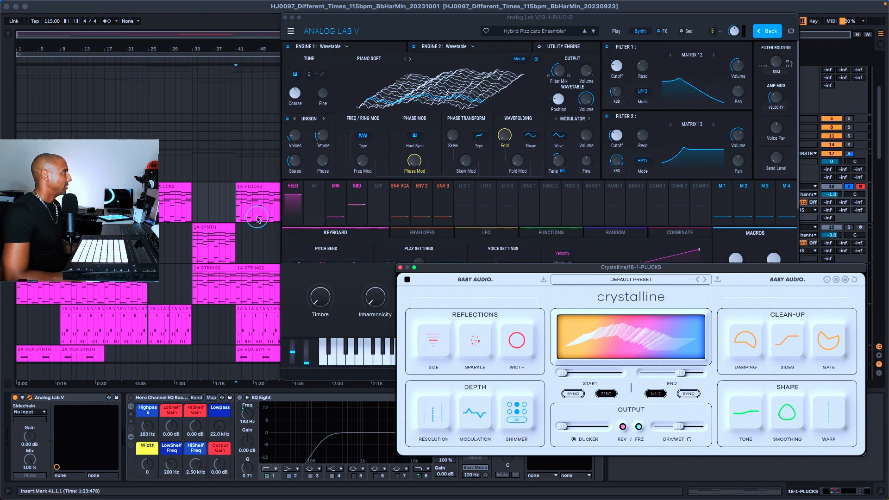
key(space)
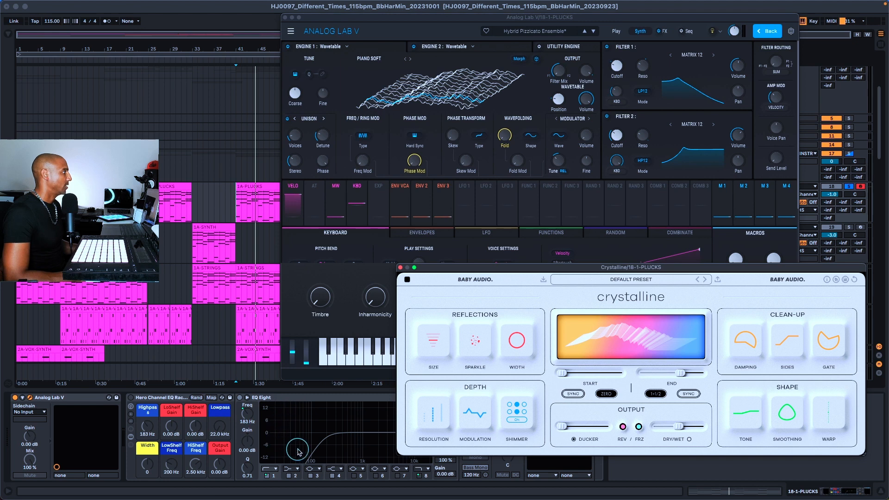
click(131, 401)
key(space)
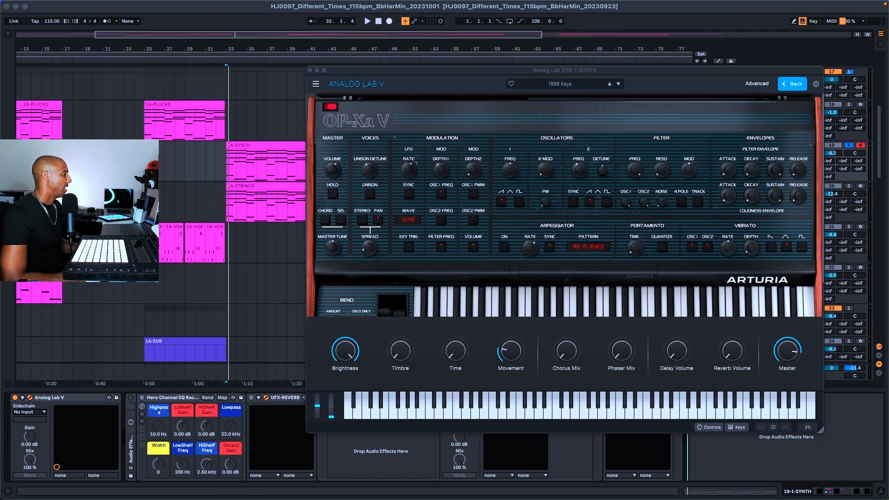
Step: Examine the Chorust and UFX-REVERB settings on the 19-1-SYNTH track, ending with both plugin windows closed
drag(379, 302, 462, 183)
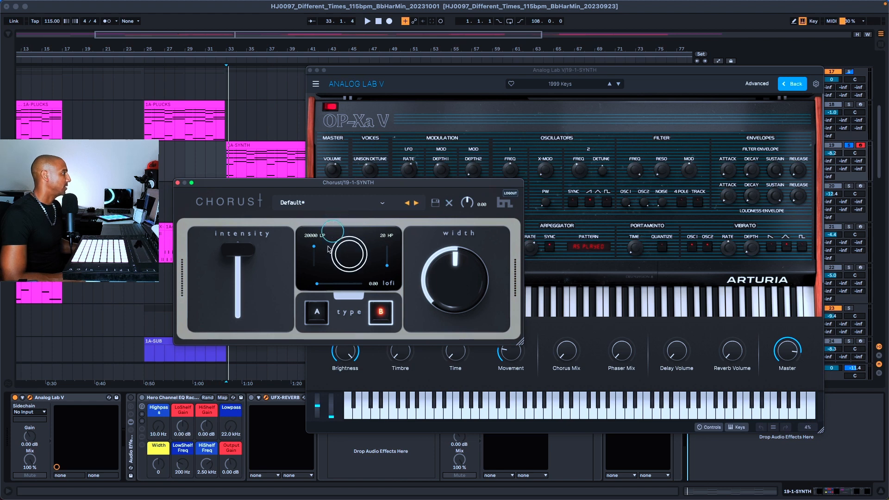
click(266, 397)
drag(444, 168, 557, 94)
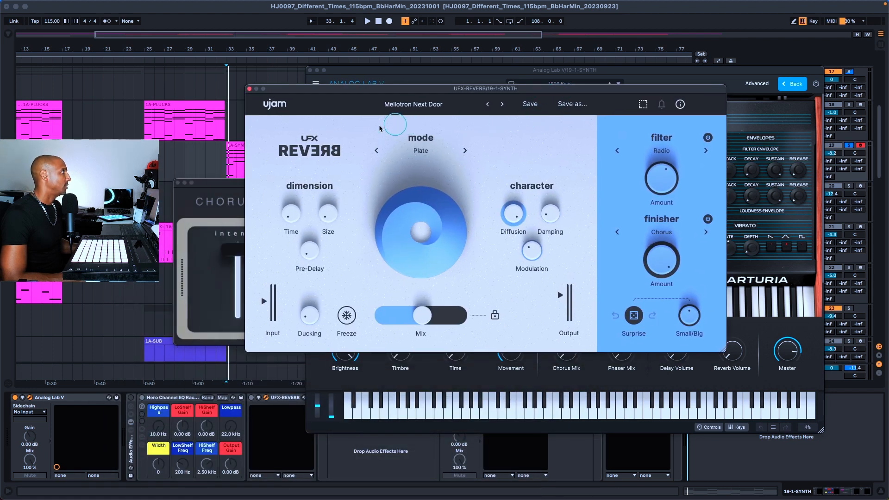
drag(514, 399, 616, 499)
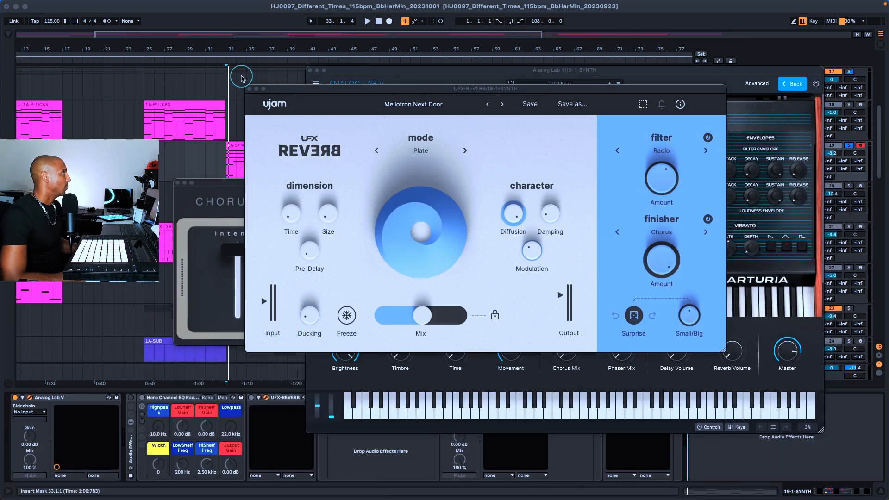
click(250, 90)
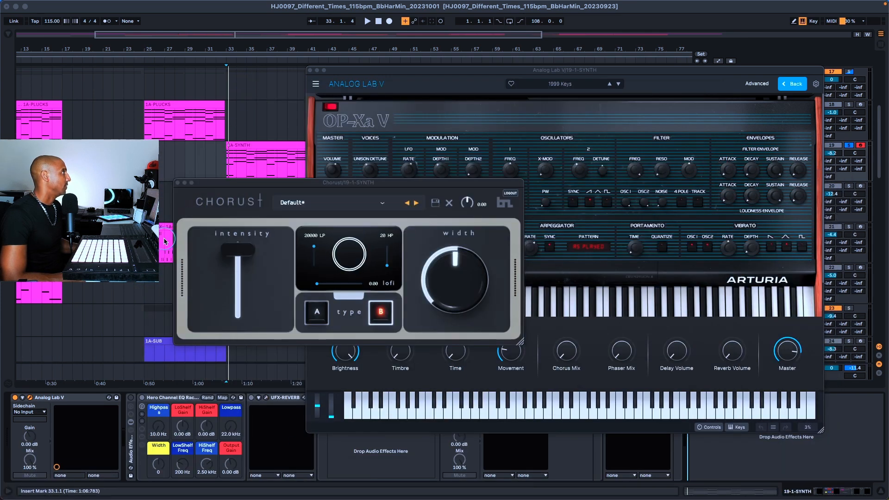
click(179, 183)
Step: Play the 19-1-SYNTH part from bar 33 twice to compare its sound, and clear the Analog Lab V window away
key(space)
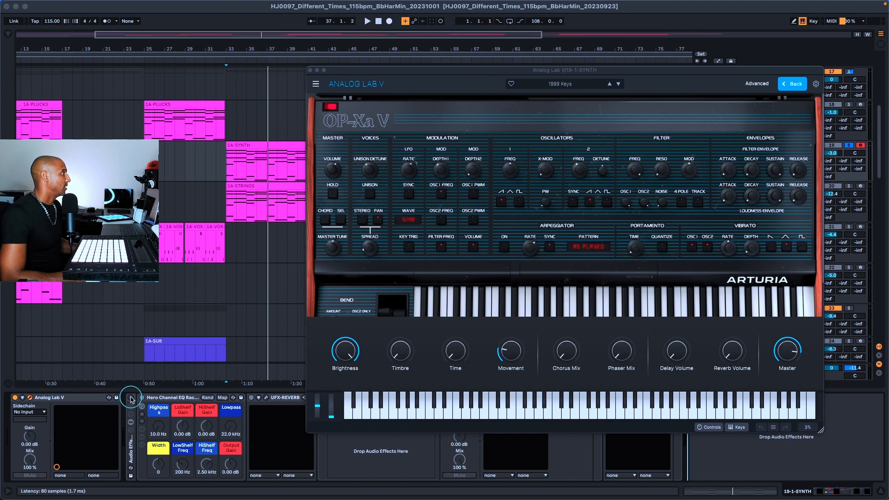
key(space)
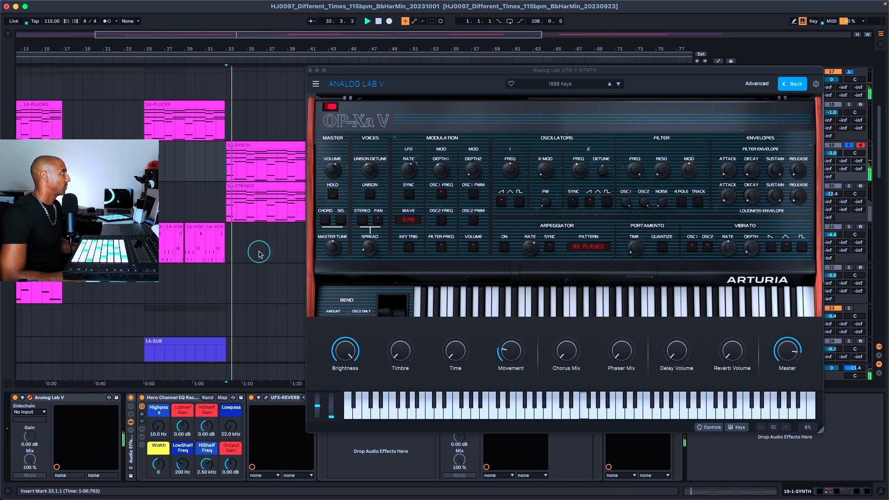
drag(532, 74, 288, 499)
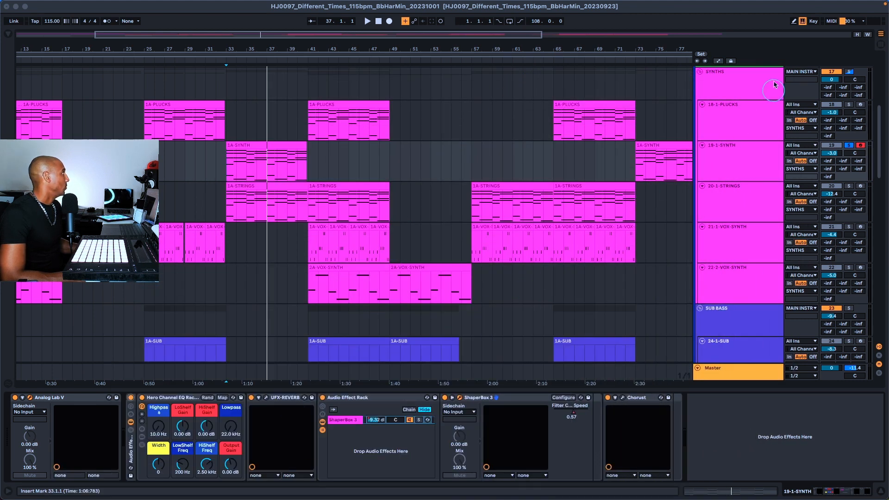
Step: Show the automation lanes in the arrangement and examine the ShaperBox 3 filter curve on the 19-1-SYNTH track
click(718, 60)
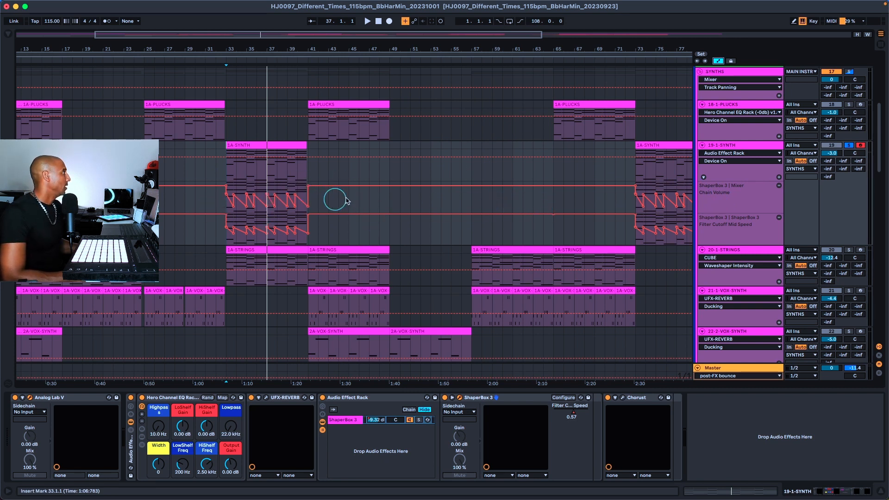
click(281, 168)
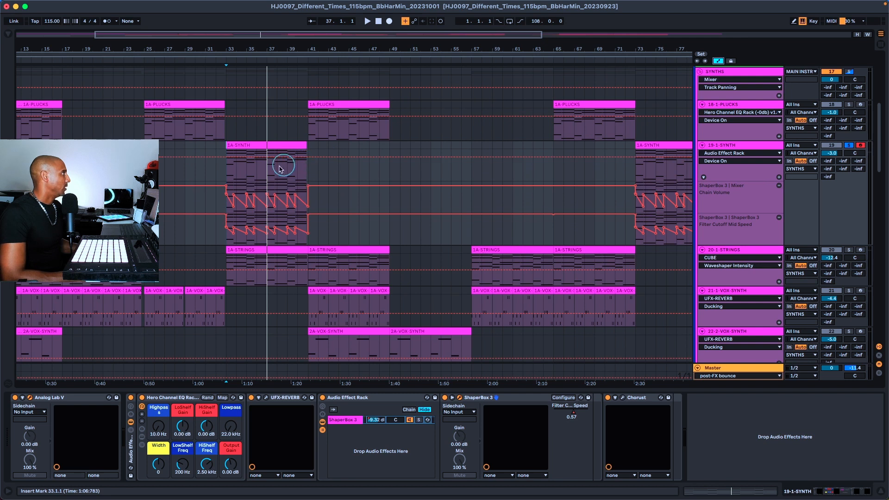
click(620, 403)
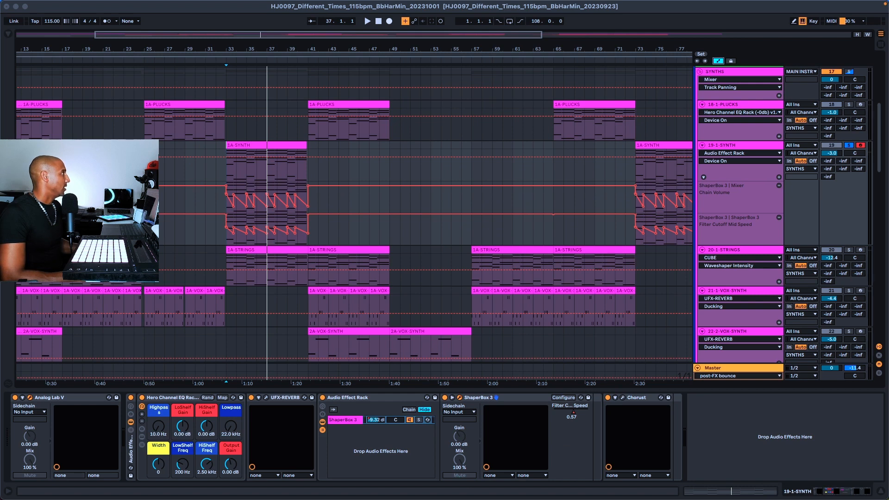
drag(708, 499, 704, 54)
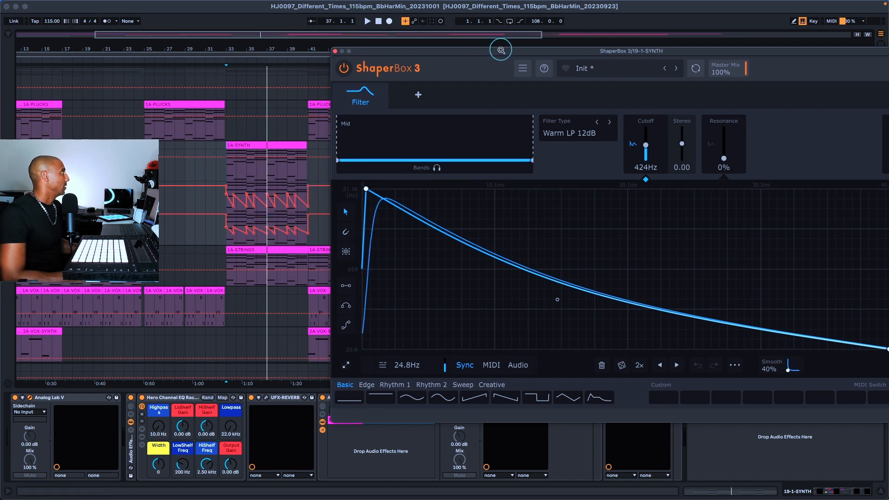
drag(501, 50, 155, 499)
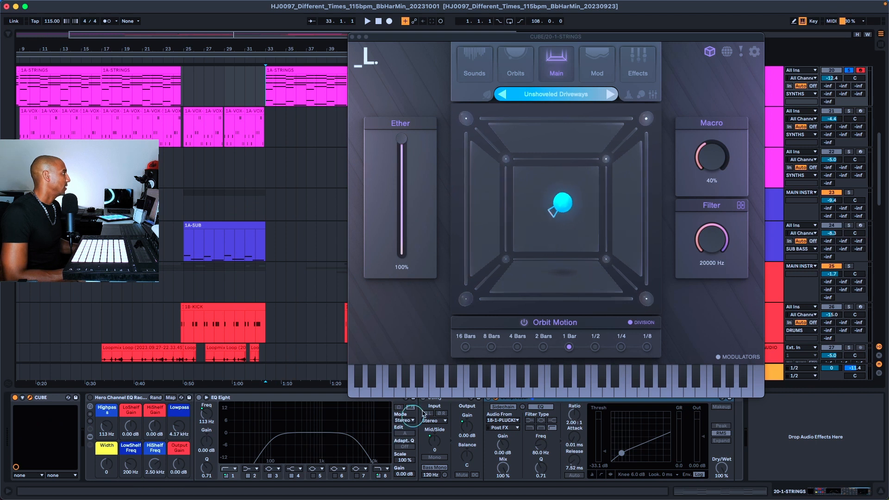
Step: Move the CUBE window up clear of the devices and play the 20-1-STRINGS part from bar 33 to compare its sound
drag(497, 36, 493, 15)
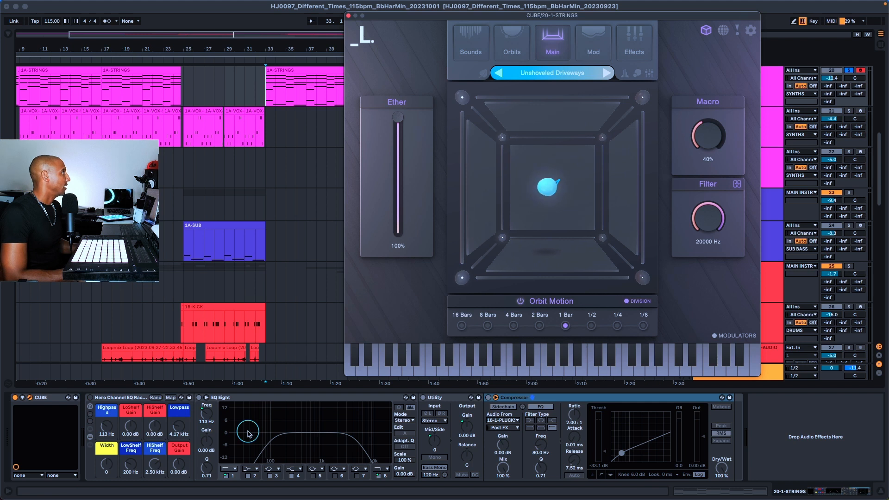
key(space)
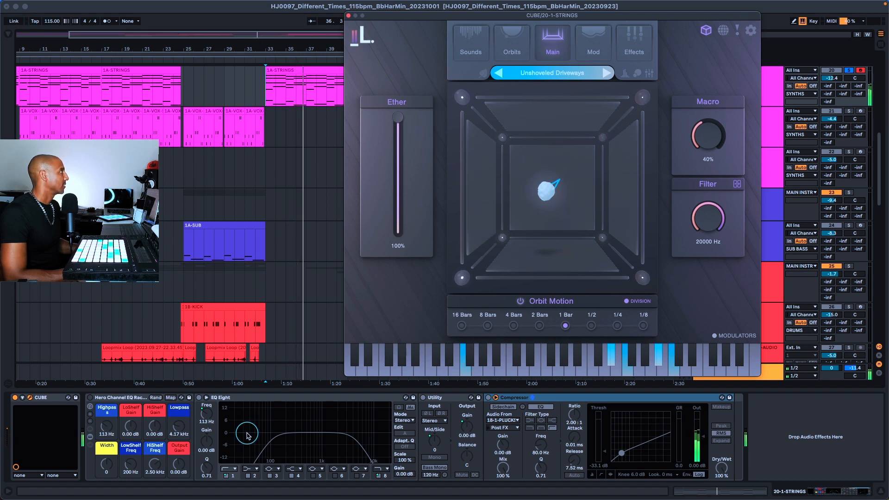
click(90, 398)
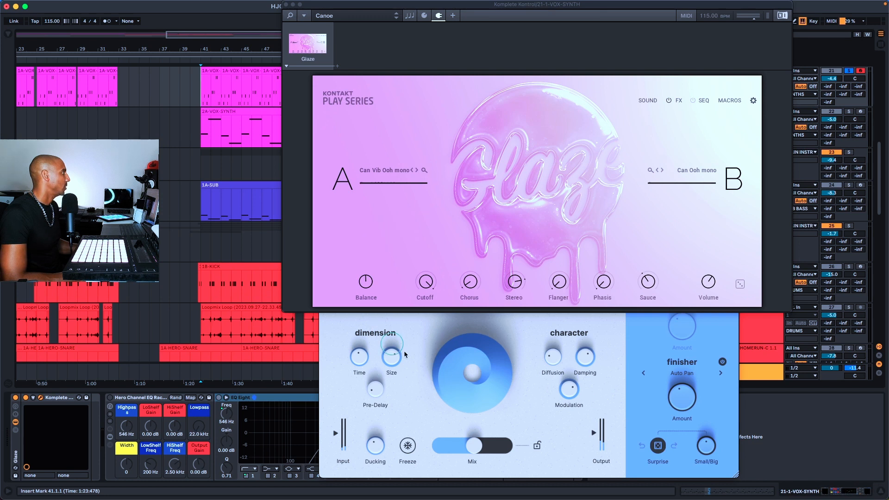
Step: Bring the UFX-REVERB window of 21-1-VOX-SYNTH to the front and play the vocal synth part from bar 41
click(417, 324)
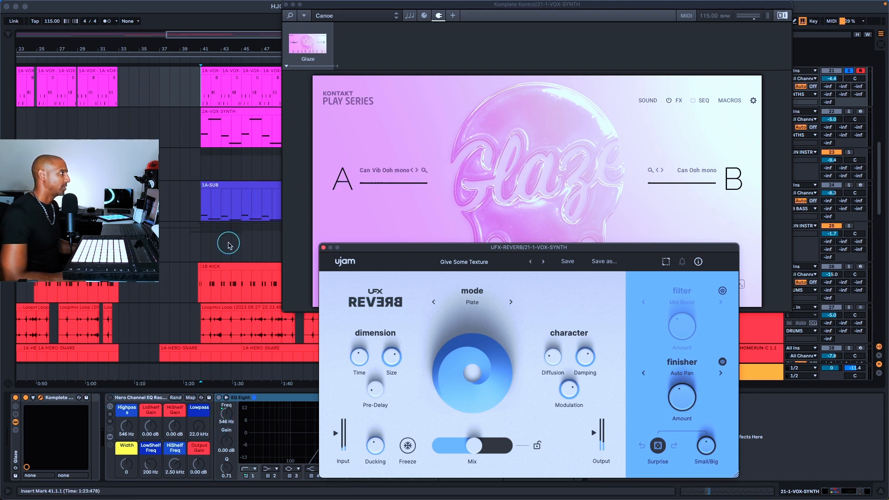
key(space)
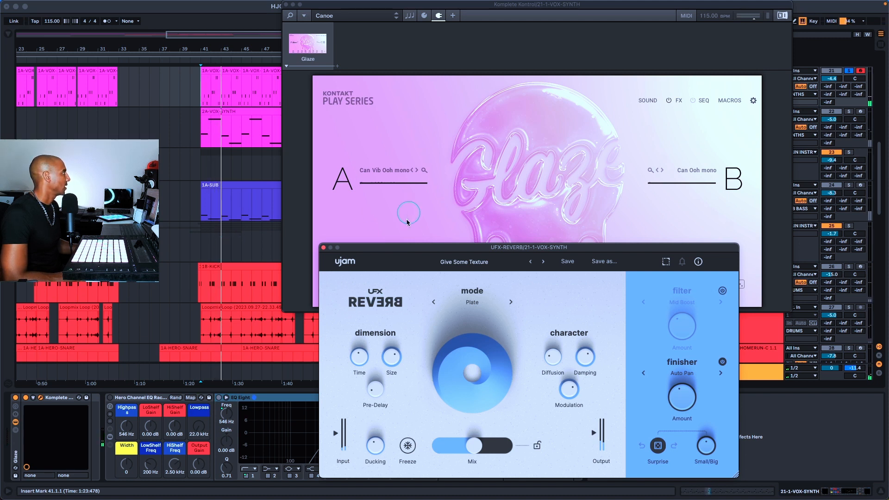
click(175, 408)
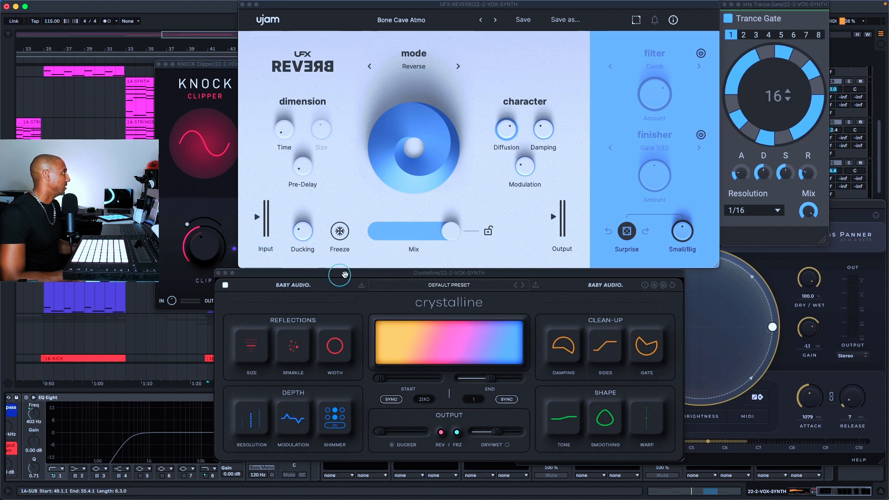
Step: Examine the Crystalline, BrightnessPanner and Trackspacer effects on the 22-2-VOX-SYNTH track
click(349, 274)
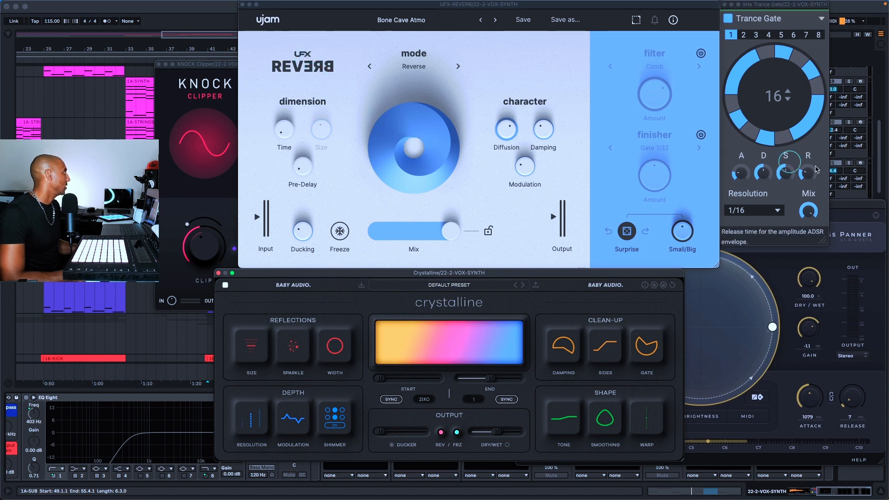
click(853, 206)
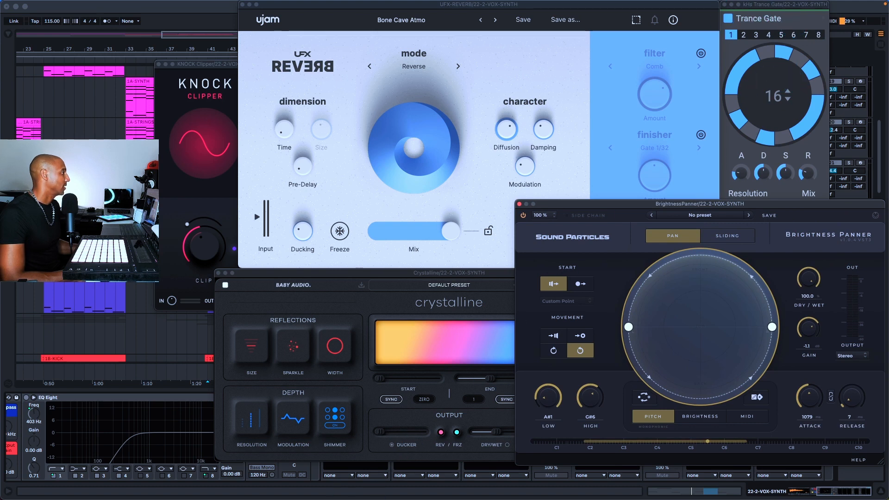
drag(437, 212, 506, 169)
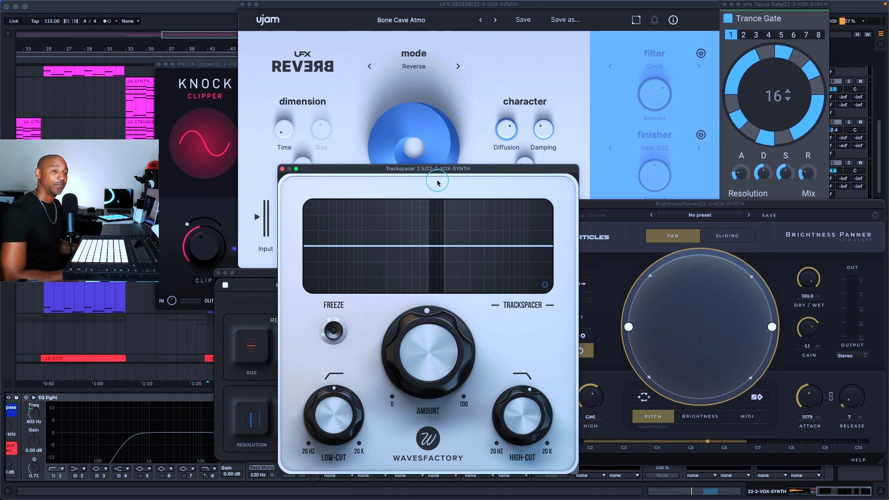
Step: Clear the Trackspacer, UFX-REVERB and KNOCK Clipper windows of 22-2-VOX-SYNTH off the arrangement
drag(444, 170, 297, 499)
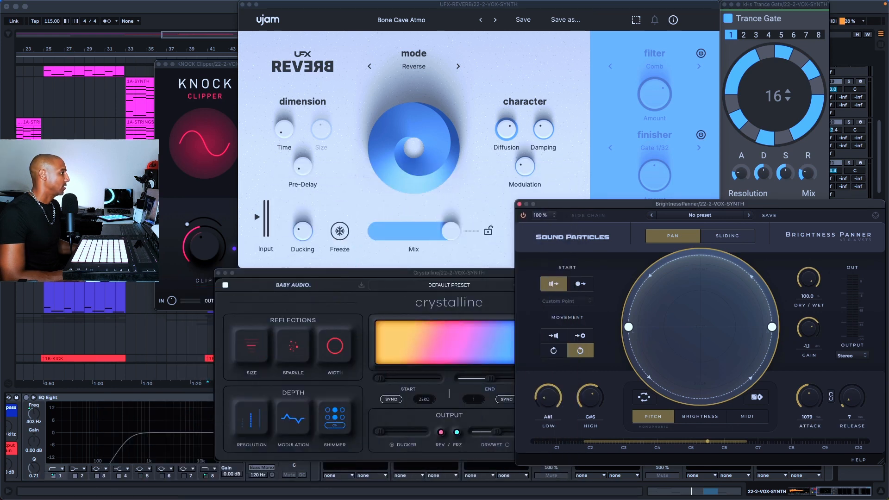
click(242, 6)
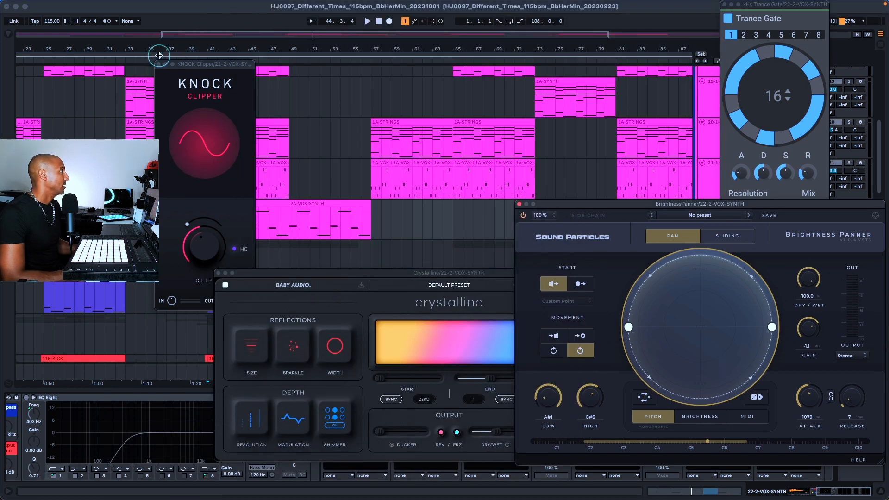
click(158, 63)
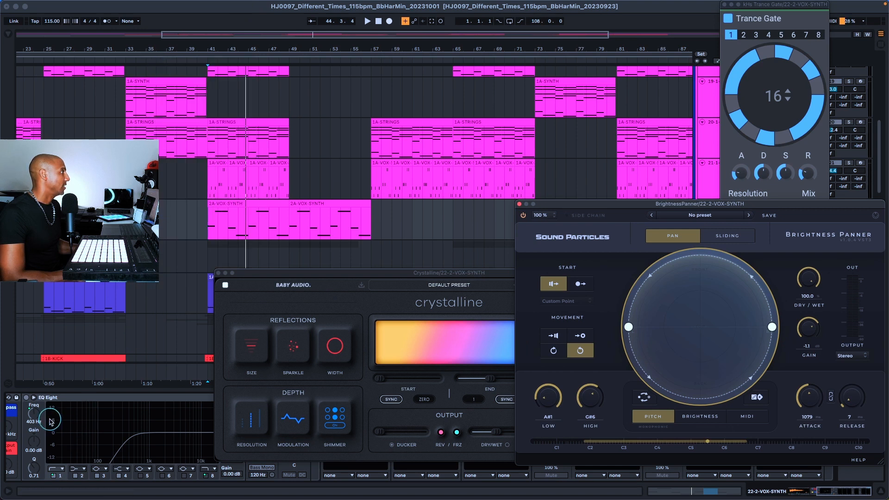
Step: Play the 22-2-VOX-SYNTH part from bar 41 without its effects and move the BrightnessPanner window up clear of the devices
scroll(94, 416, left, 5)
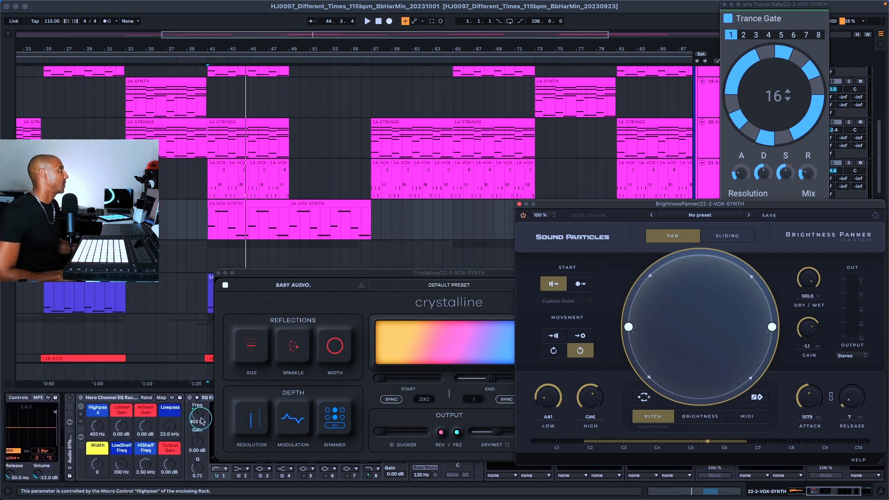
key(space)
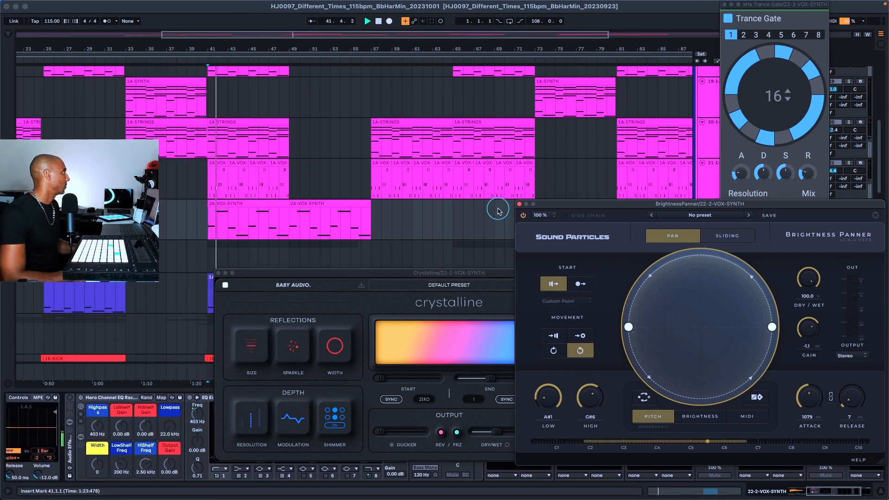
drag(550, 210, 356, 8)
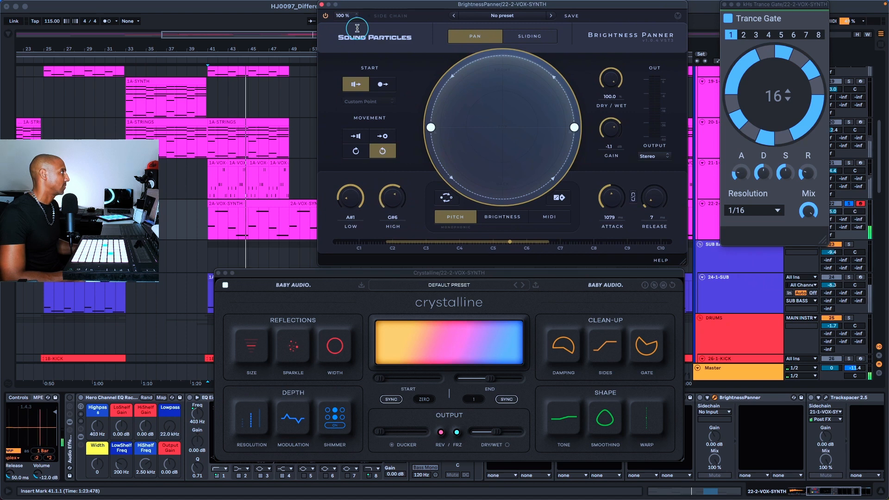
Step: Turn the audio effect rack of 22-2-VOX-SYNTH back on and play the part again from bar 41
click(103, 390)
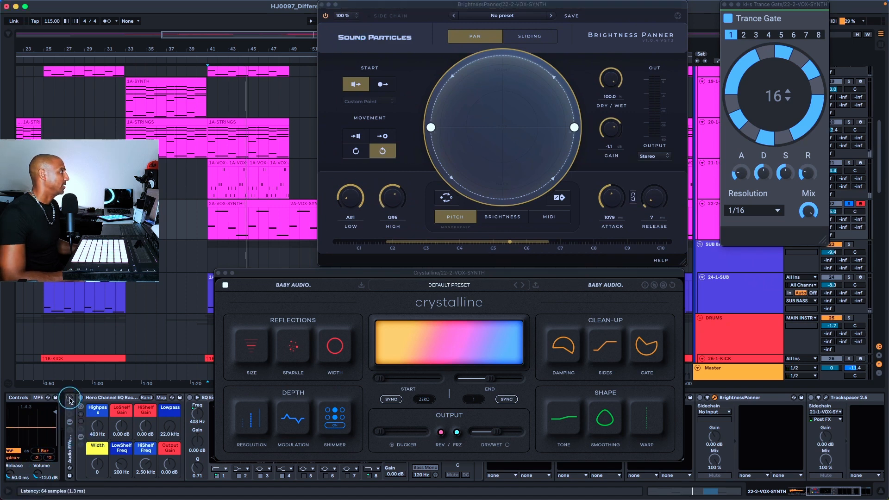
click(206, 191)
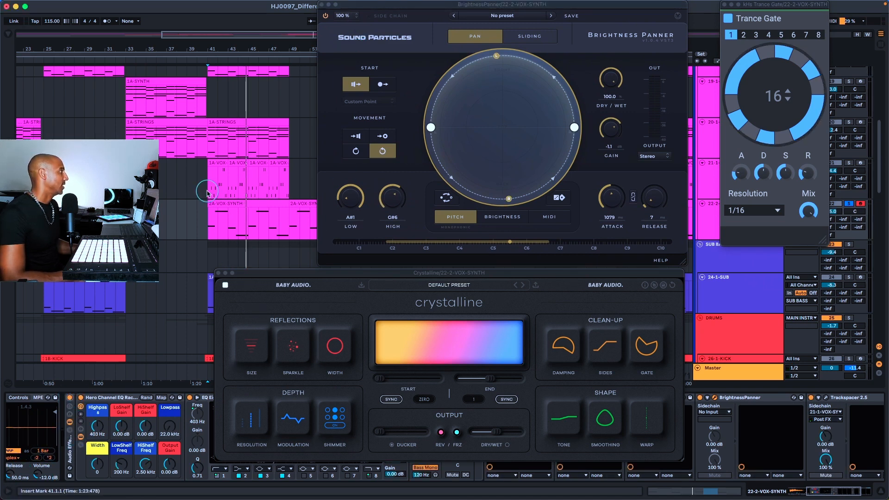
key(space)
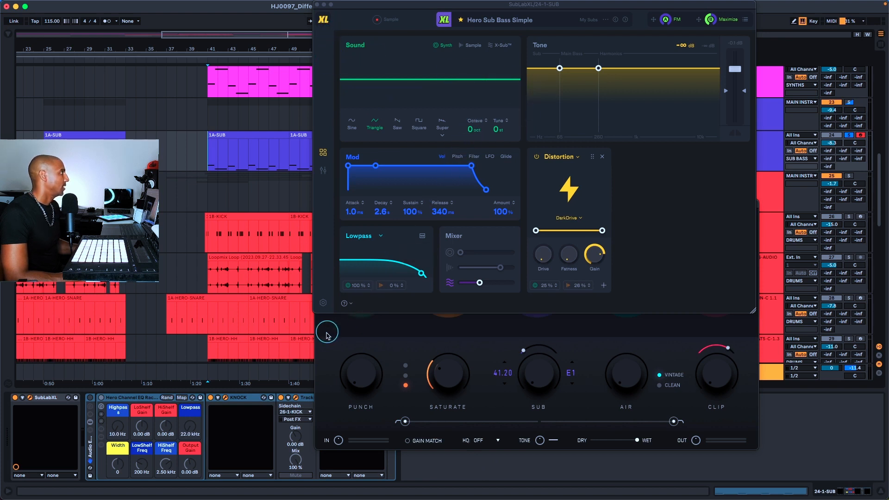
Step: Examine the KNOCK and Trackspacer effects on the 24-1-SUB track, closing the Trackspacer window when done
click(343, 325)
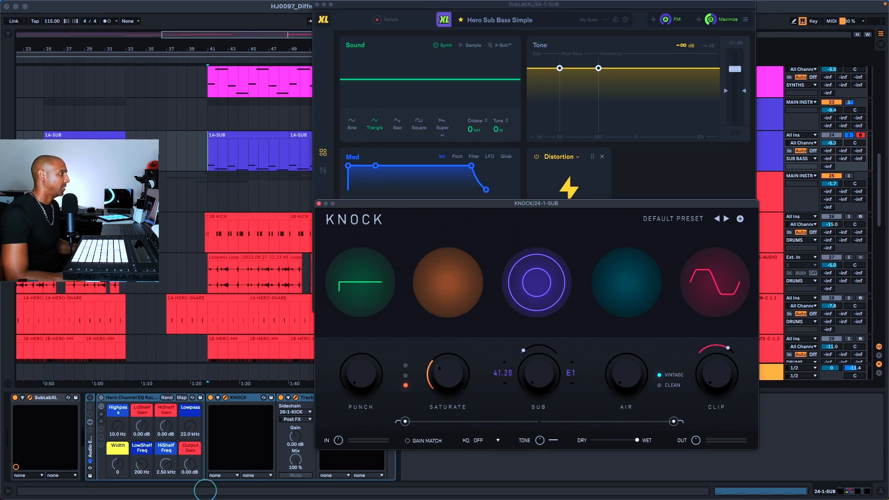
click(295, 398)
drag(404, 310, 502, 90)
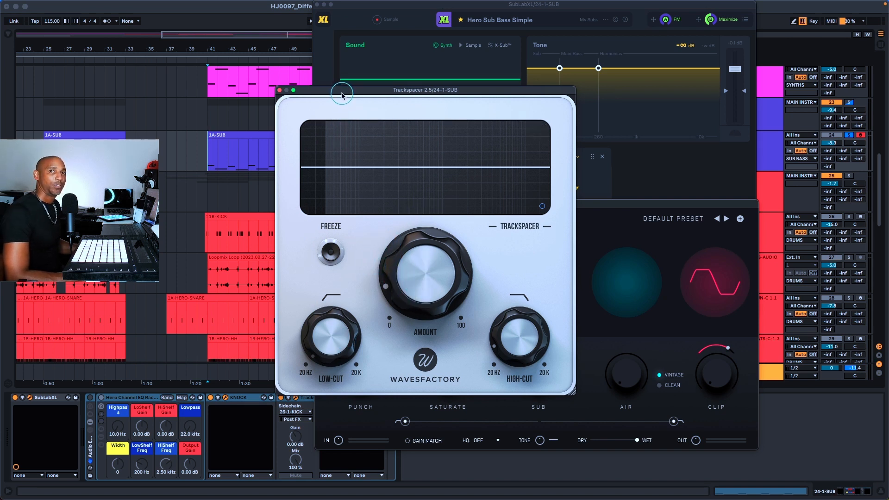
mouse_move(342, 96)
mouse_down()
mouse_move(328, 200)
mouse_move(332, 99)
mouse_up()
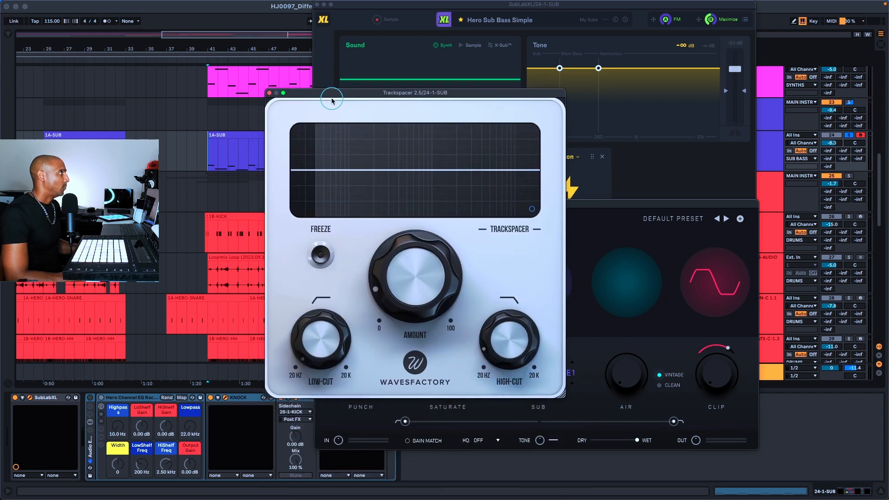
double_click(331, 100)
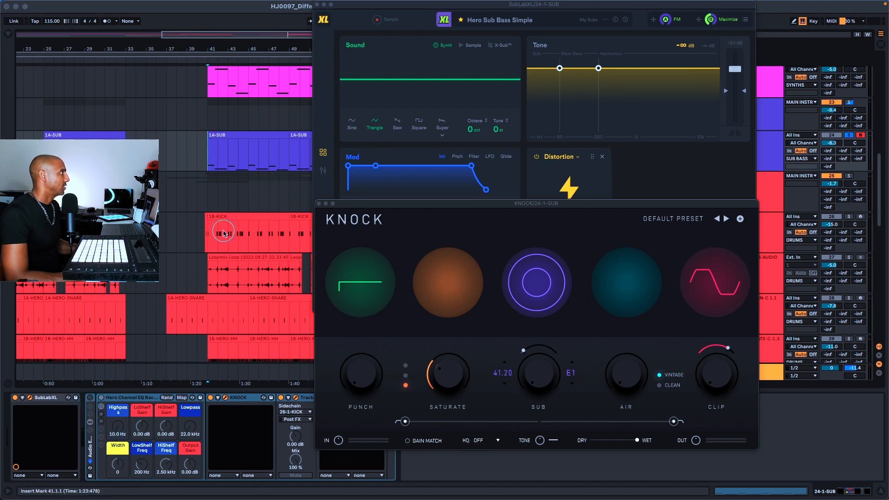
Step: Play the 24-1-SUB part from bar 41 to compare its sound without and with the effect rack
key(space)
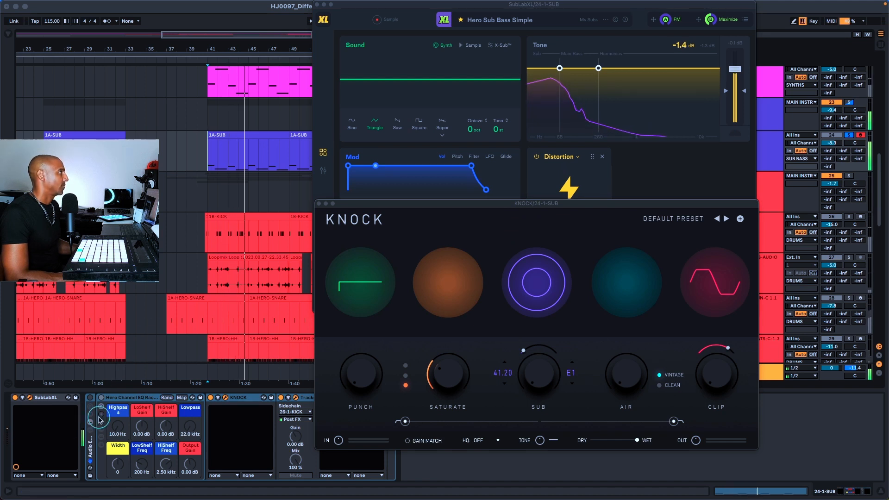
key(space)
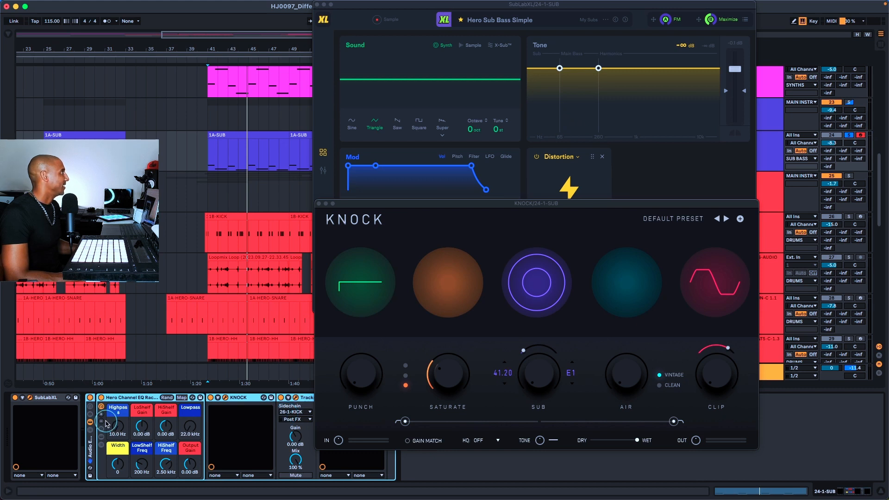
key(space)
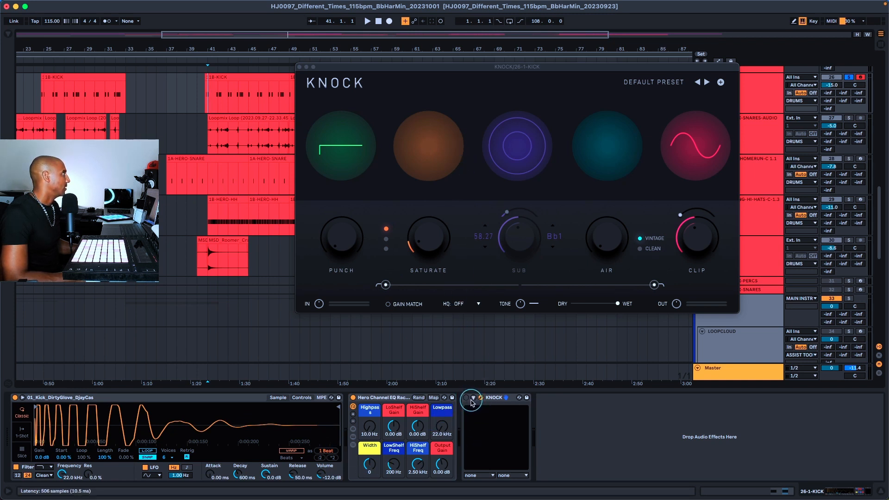
Step: Play the 26-1-KICK part from bar 41 to compare its sound without and with KNOCK
key(space)
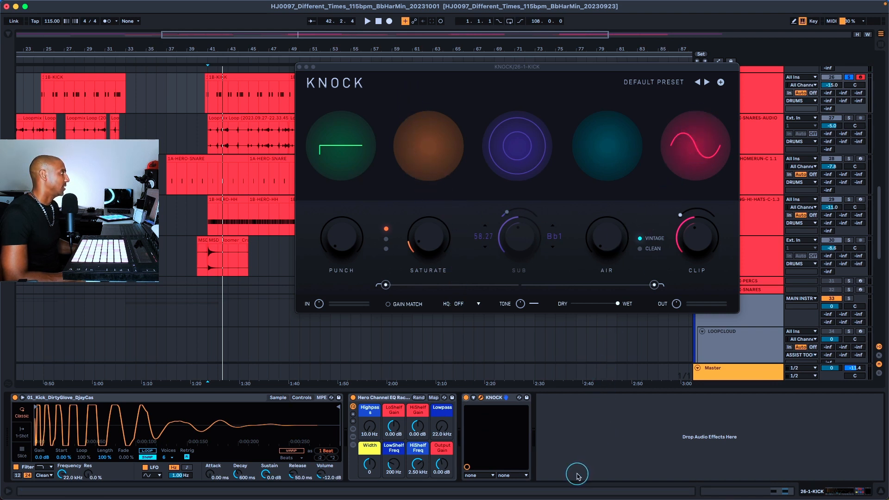
key(space)
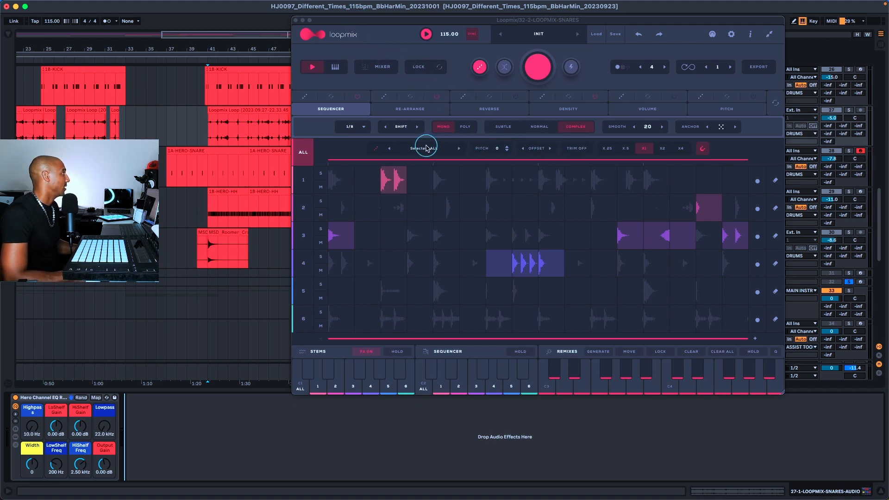
Step: Play the Loopmix snares from bar 41 and clear the Loopmix window off the arrangement
key(space)
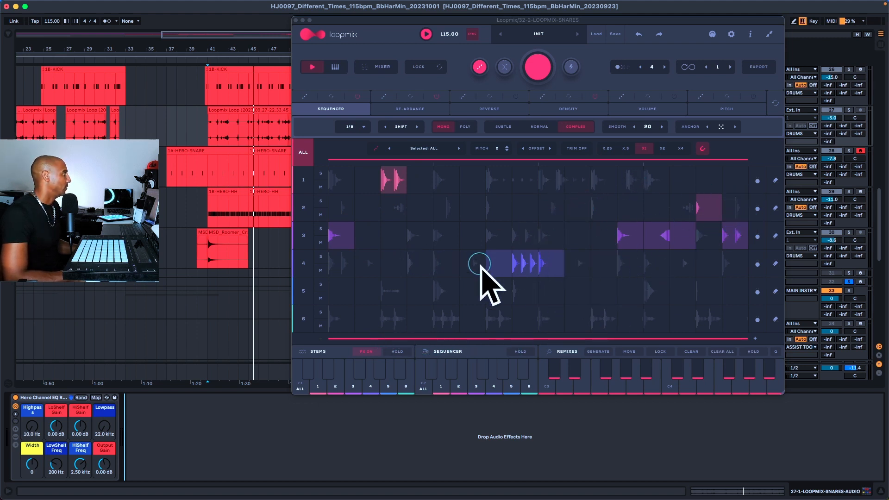
double_click(353, 21)
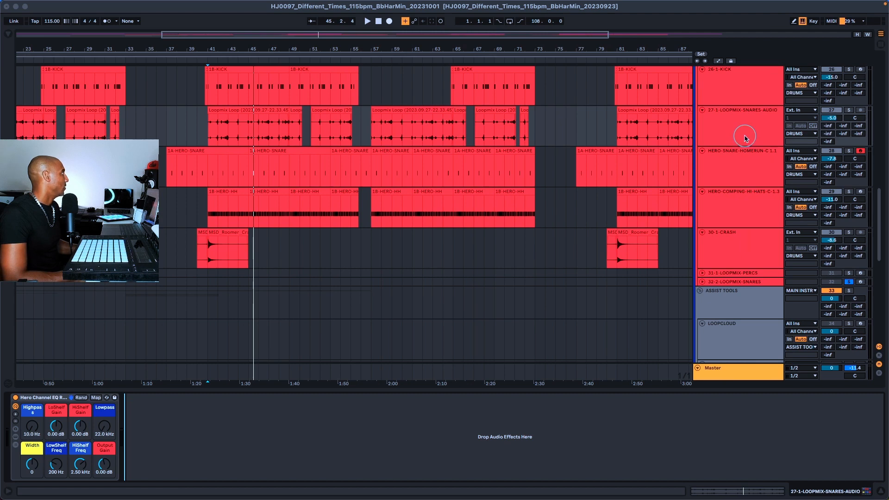
Step: Solo the HERO-SNARE-HOMERUN-C 1.1 track and look through its device chain
click(739, 173)
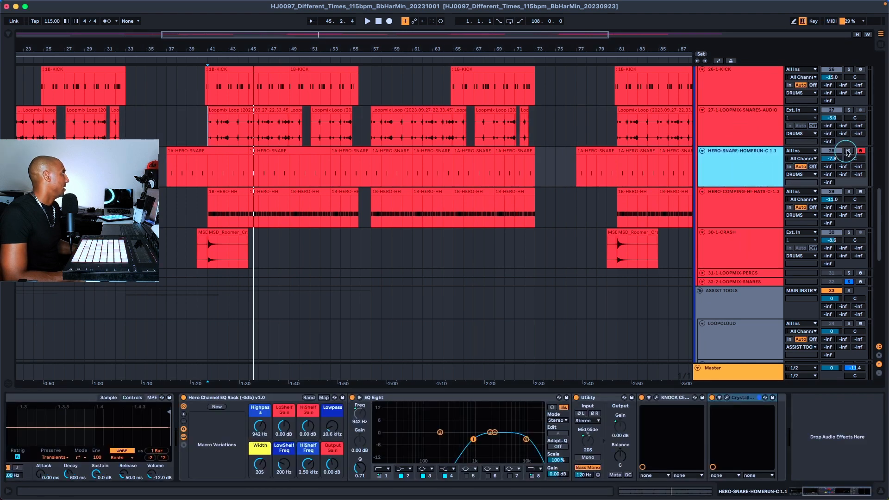
click(849, 151)
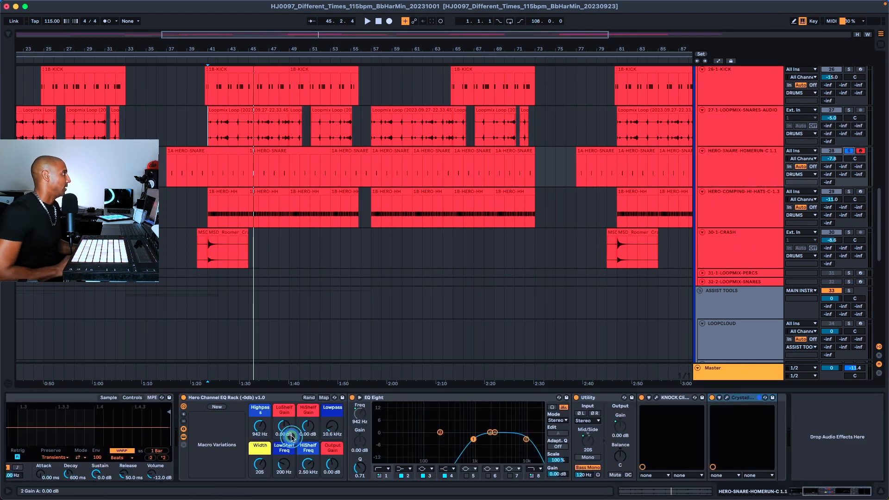
scroll(237, 434, left, 3)
scroll(309, 442, right, 3)
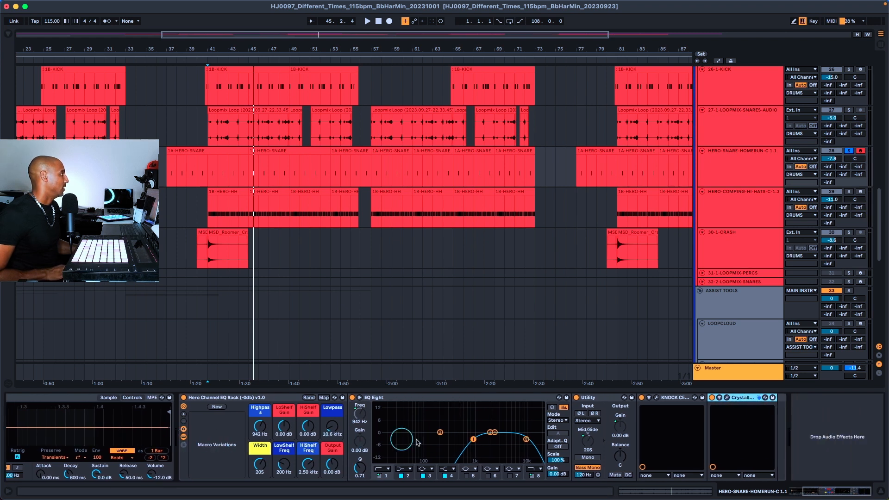
Step: Solo 27-1-LOOPMIX-SNARES-AUDIO as well and play both snare tracks together from bar 41
click(849, 111)
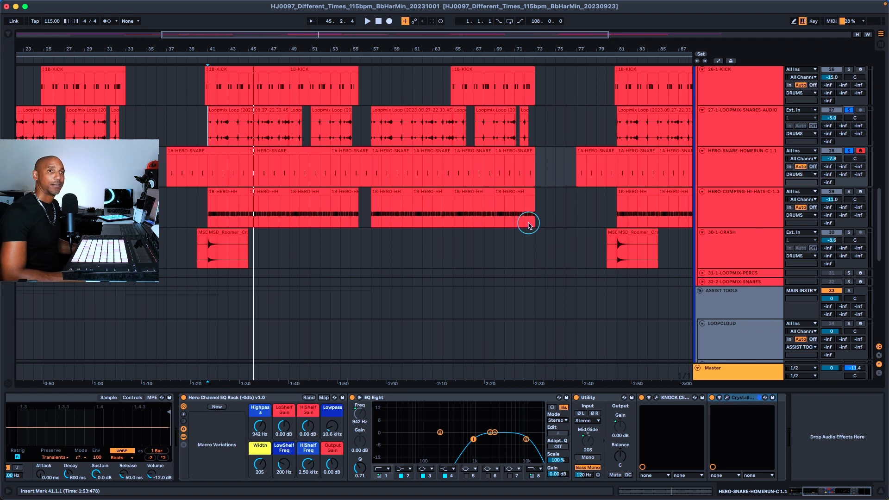
key(space)
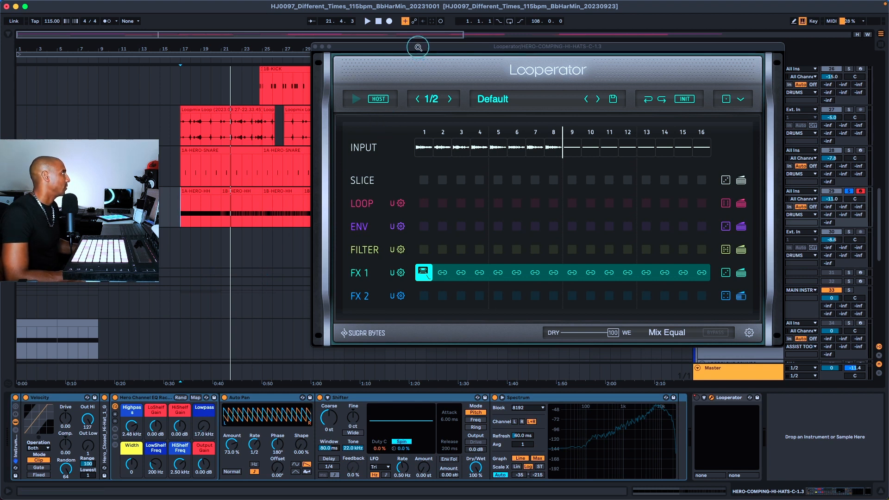
Step: Move the Looperator window to reach the arrangement and play the HERO-COMPING-HI-HATS-C-1.3 part from bar 17
drag(418, 47, 329, 58)
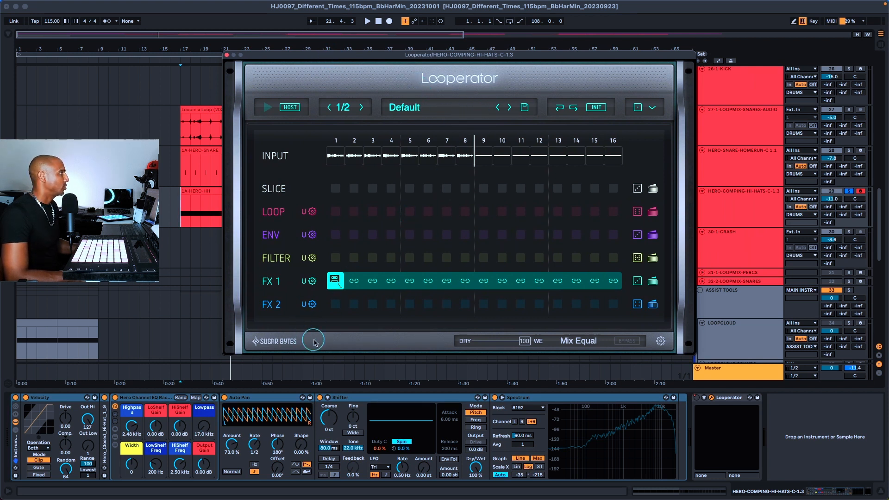
click(200, 206)
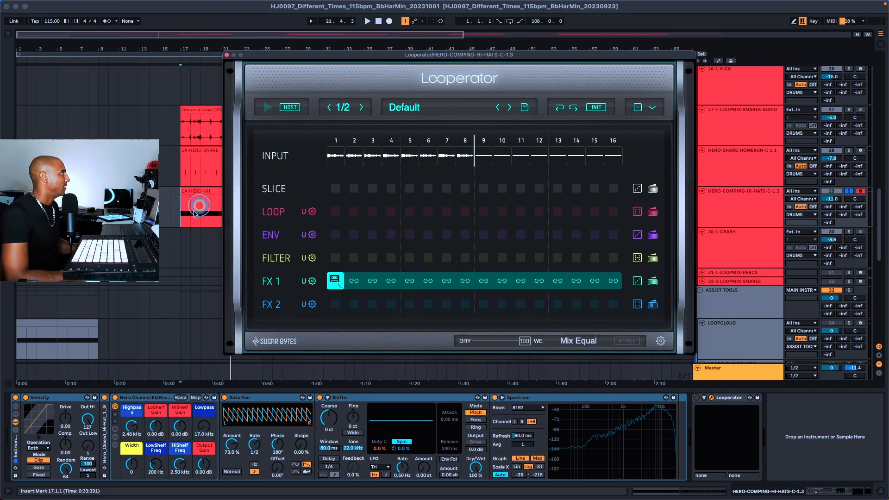
click(197, 187)
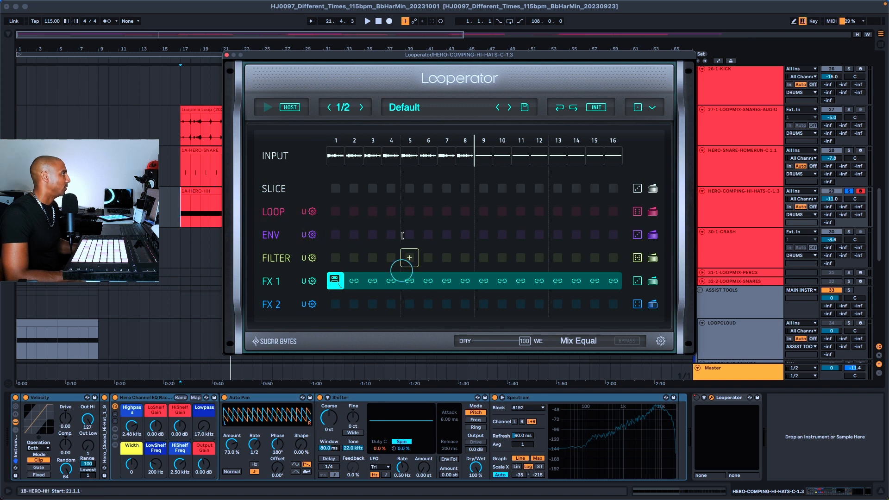
drag(323, 58, 420, 63)
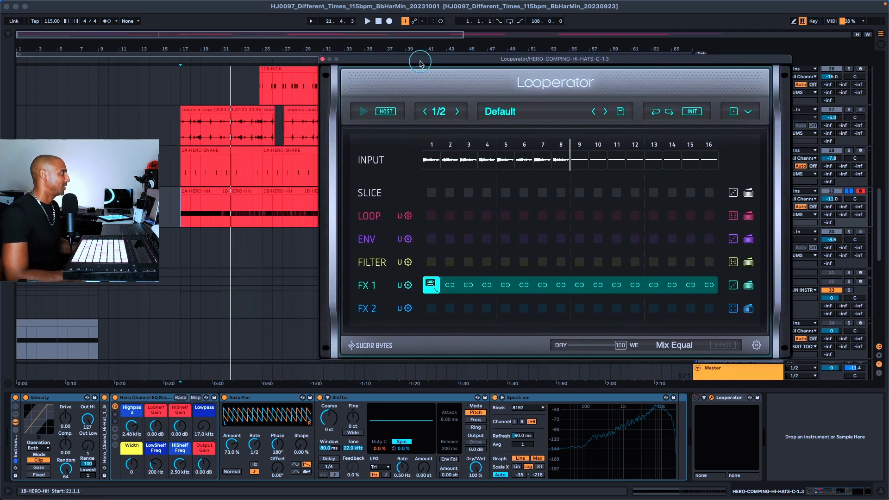
drag(420, 63, 333, 59)
click(177, 230)
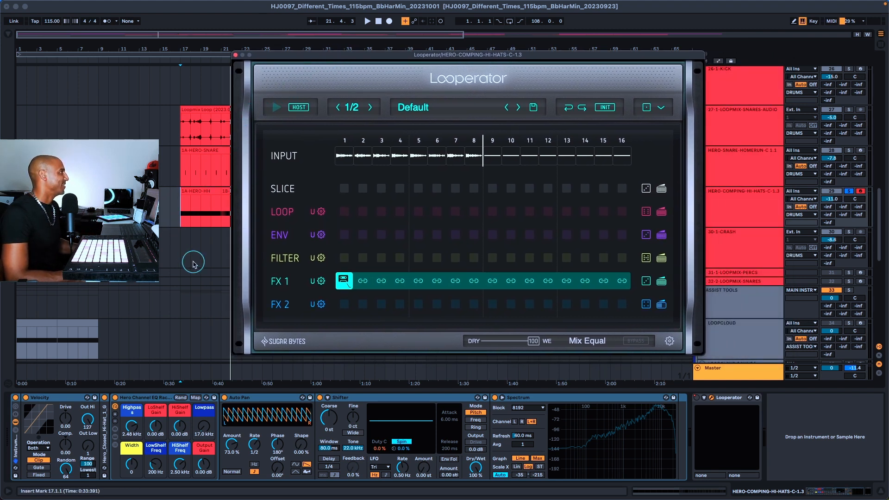
key(space)
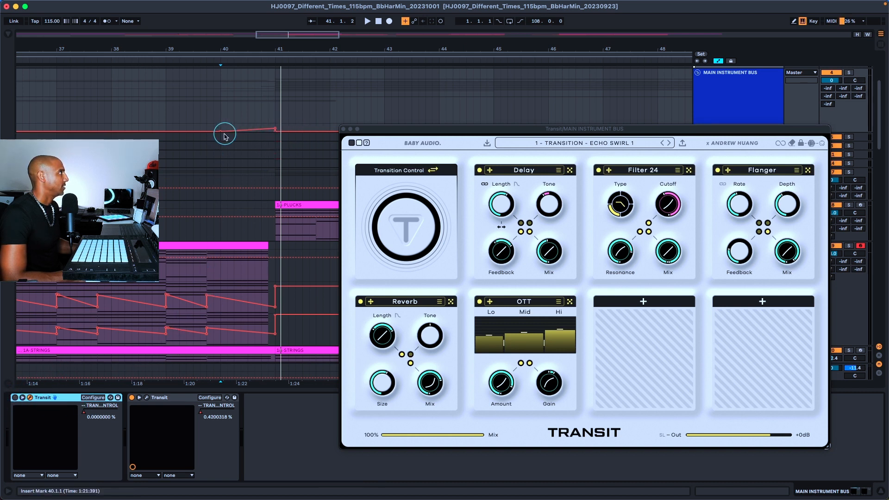
Step: Play the transition from bar 40 with the first Transit on MAIN INSTRUMENT BUS off, and again with it turned on
key(space)
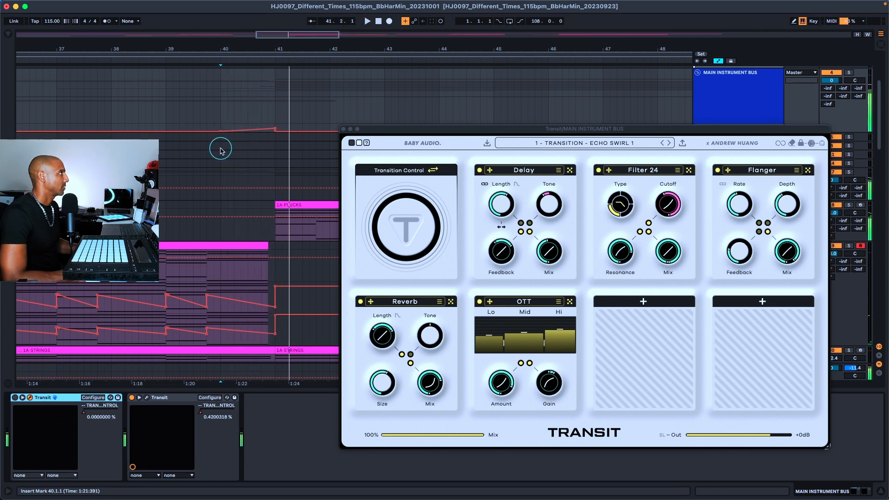
key(space)
click(15, 398)
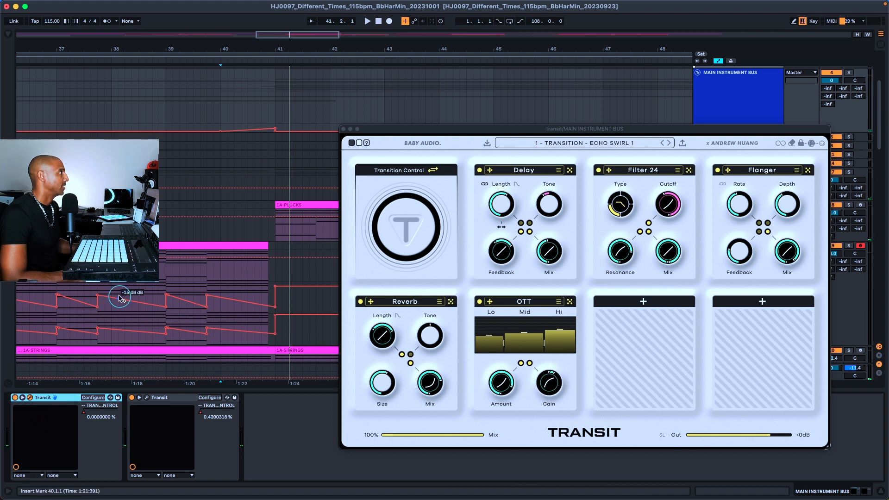
key(space)
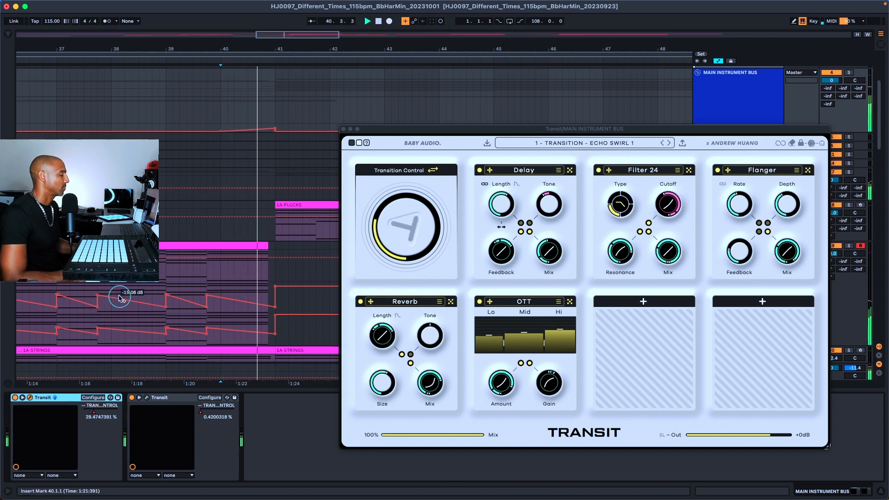
key(space)
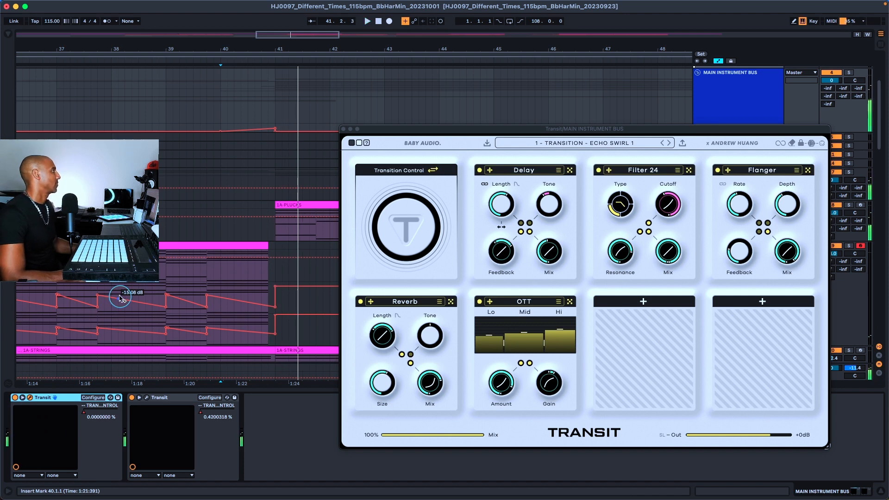